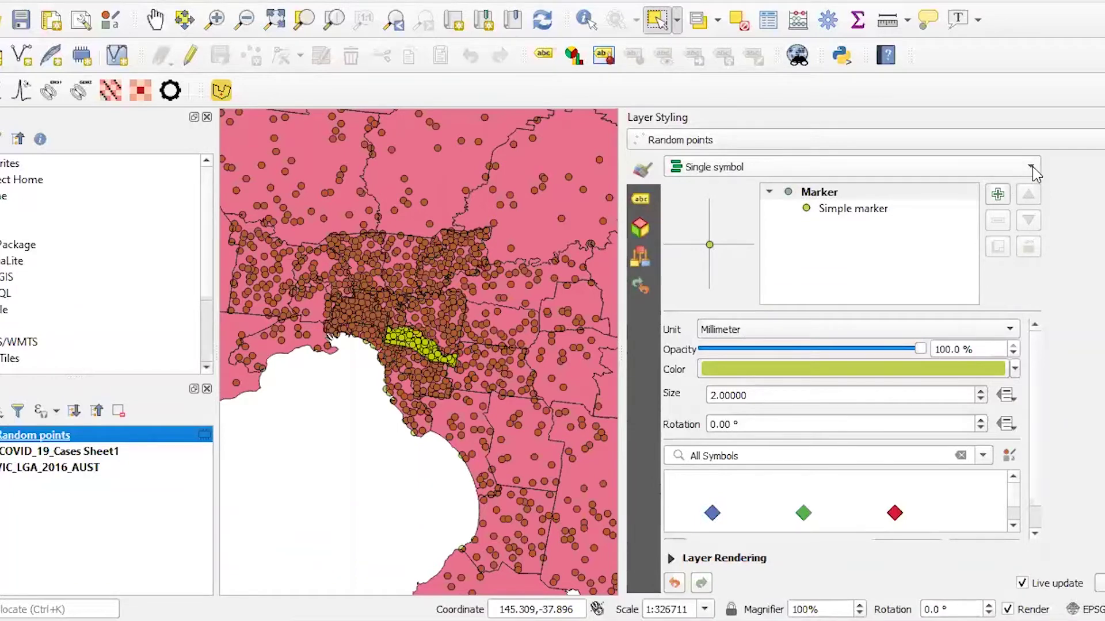
# Style the Random points layer with the Heatmap renderer and widen the map view beside the styling settings.
pyautogui.click(1032, 168)
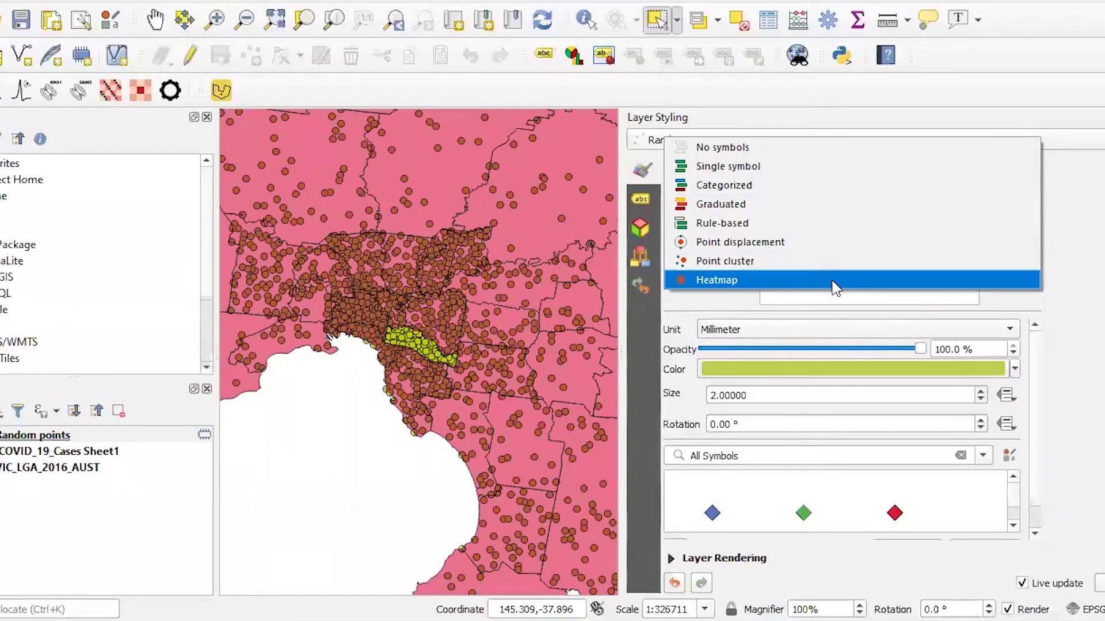
pyautogui.click(835, 287)
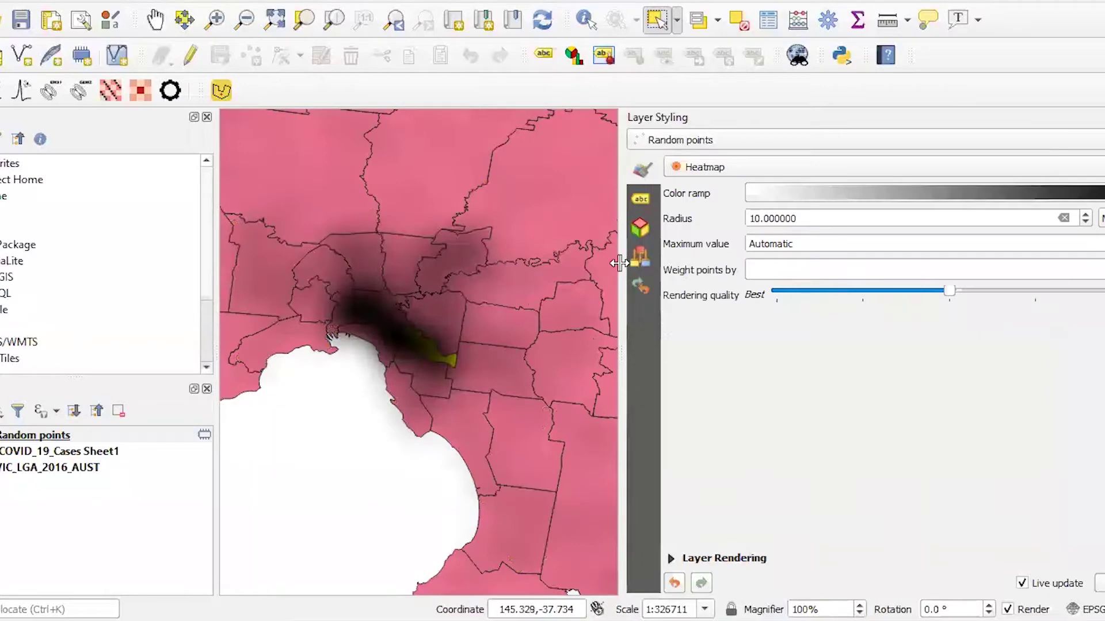
pyautogui.moveTo(618, 264); pyautogui.dragTo(713, 265)
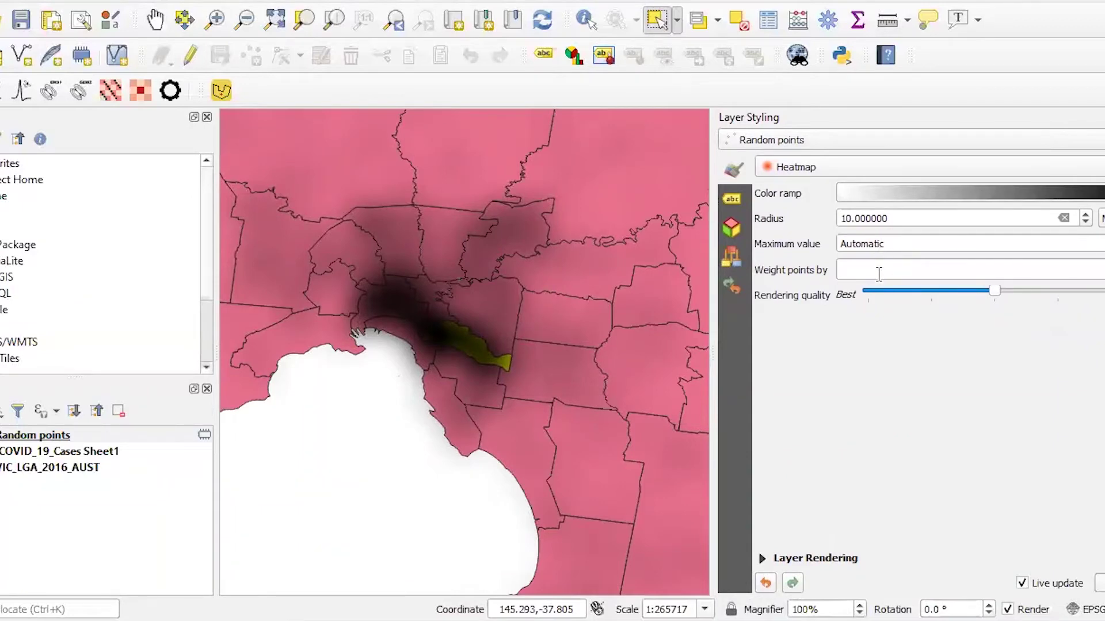
# Expand the heatmap's layer rendering settings and set the layer blending mode to Normal.
pyautogui.click(761, 558)
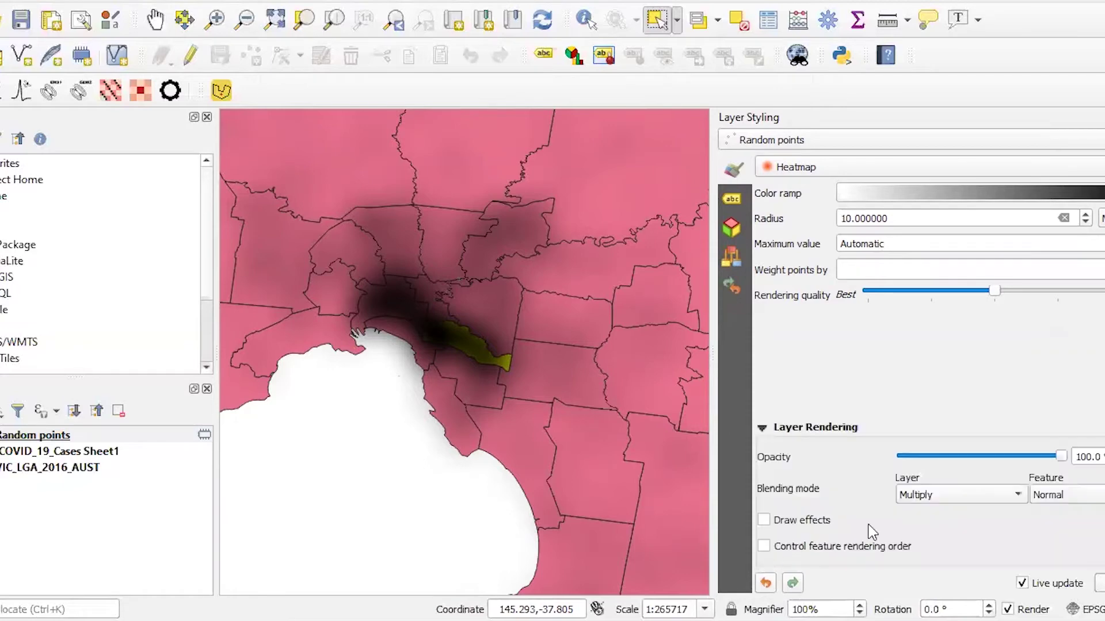
pyautogui.click(949, 495)
pyautogui.click(937, 380)
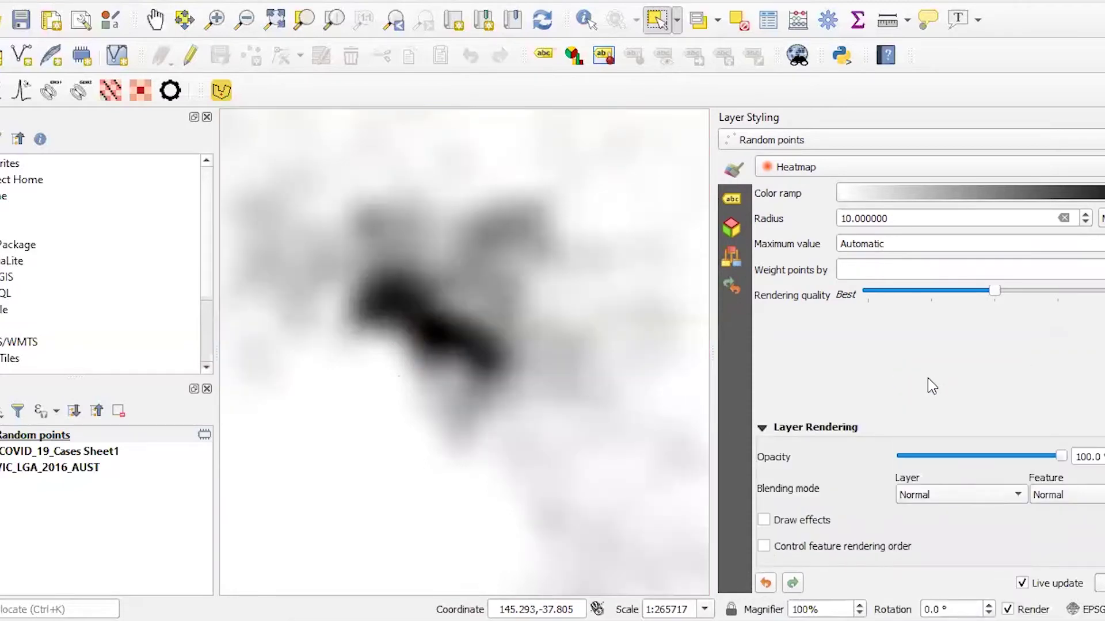
pyautogui.scroll(-1, 506, 313)
pyautogui.scroll(1, 507, 313)
# Try a lower opacity for the heatmap layer, from 90% downwards, and return it to 100%.
pyautogui.click(977, 456)
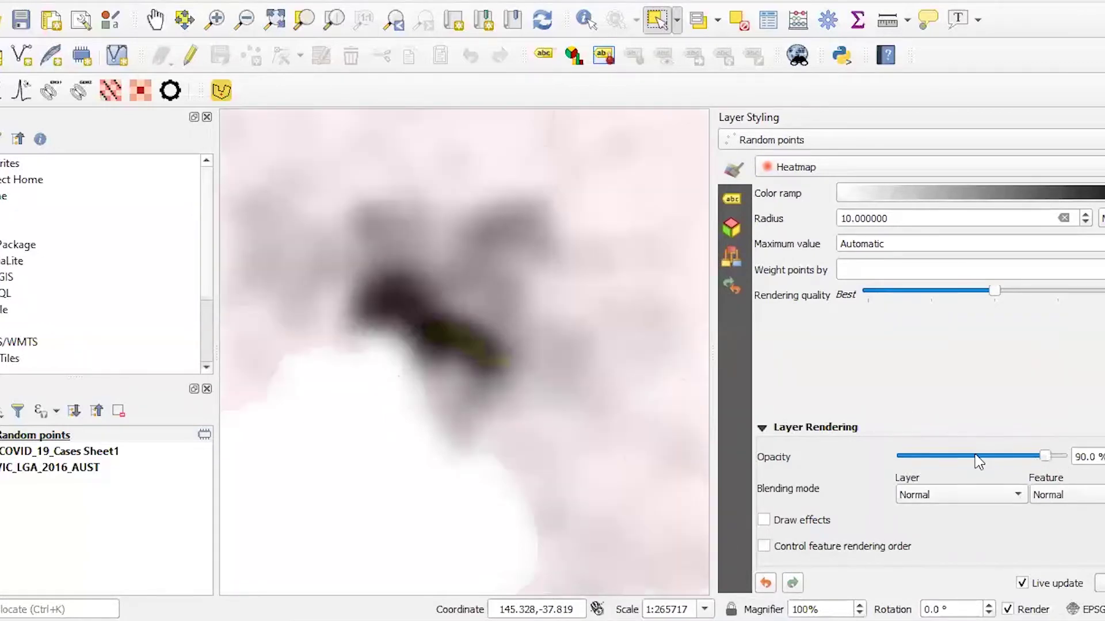
pyautogui.click(977, 456)
pyautogui.moveTo(1032, 457); pyautogui.dragTo(1064, 456)
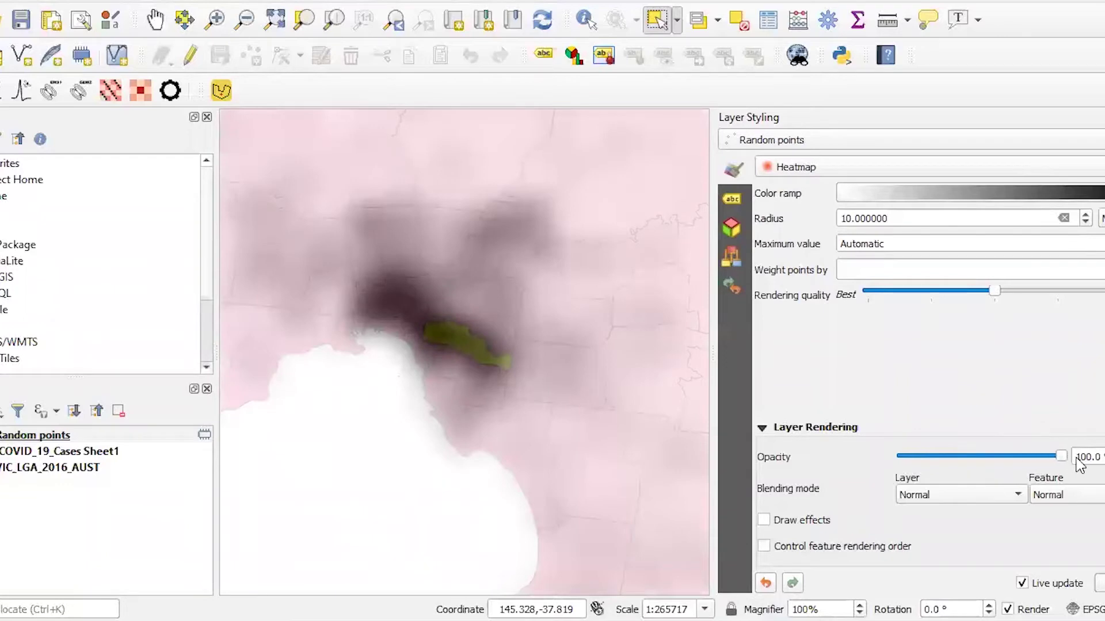
# Try the Darken layer blending mode on the heatmap, and set the mode to Multiply.
pyautogui.click(1017, 498)
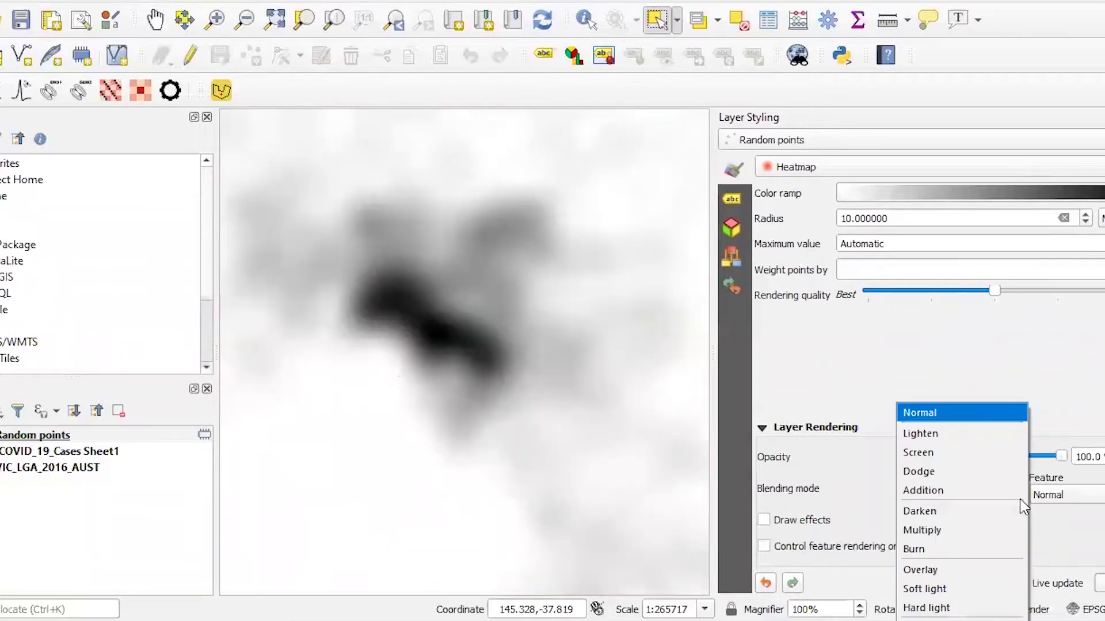
pyautogui.click(973, 512)
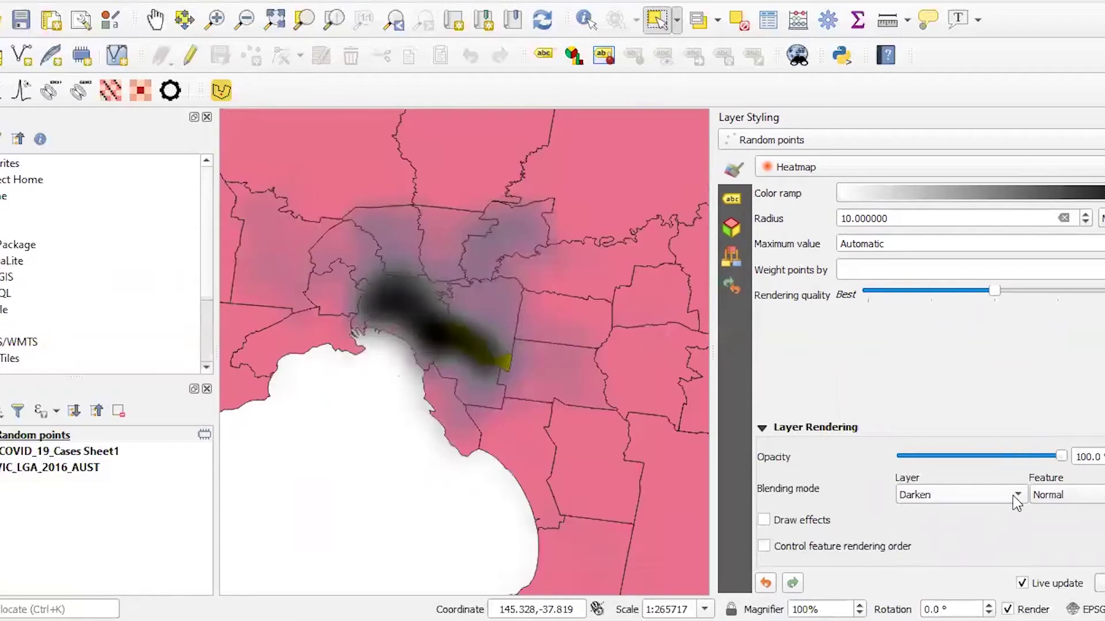
pyautogui.click(1014, 504)
pyautogui.click(999, 516)
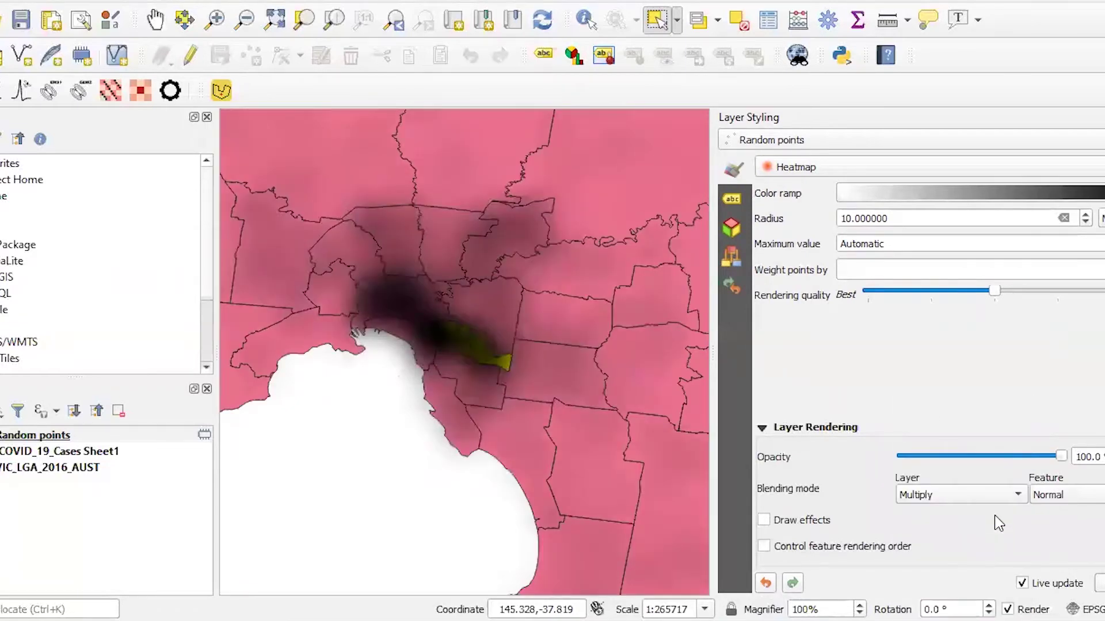
# Apply the Reds color ramp to the Random points heatmap and check it on the map.
pyautogui.click(1089, 202)
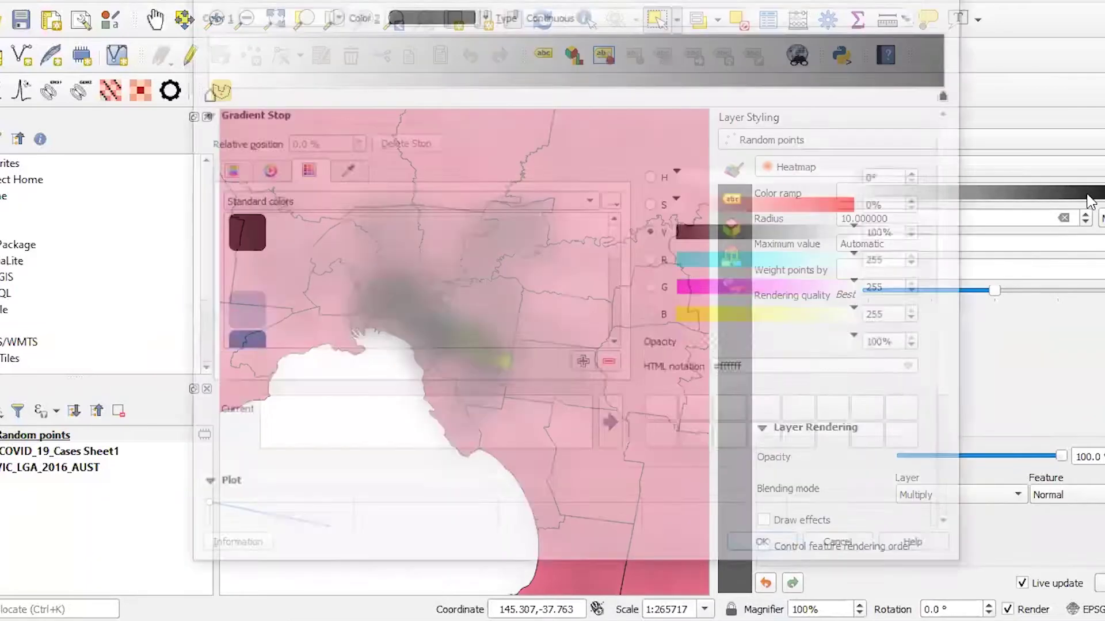
pyautogui.press('Escape')
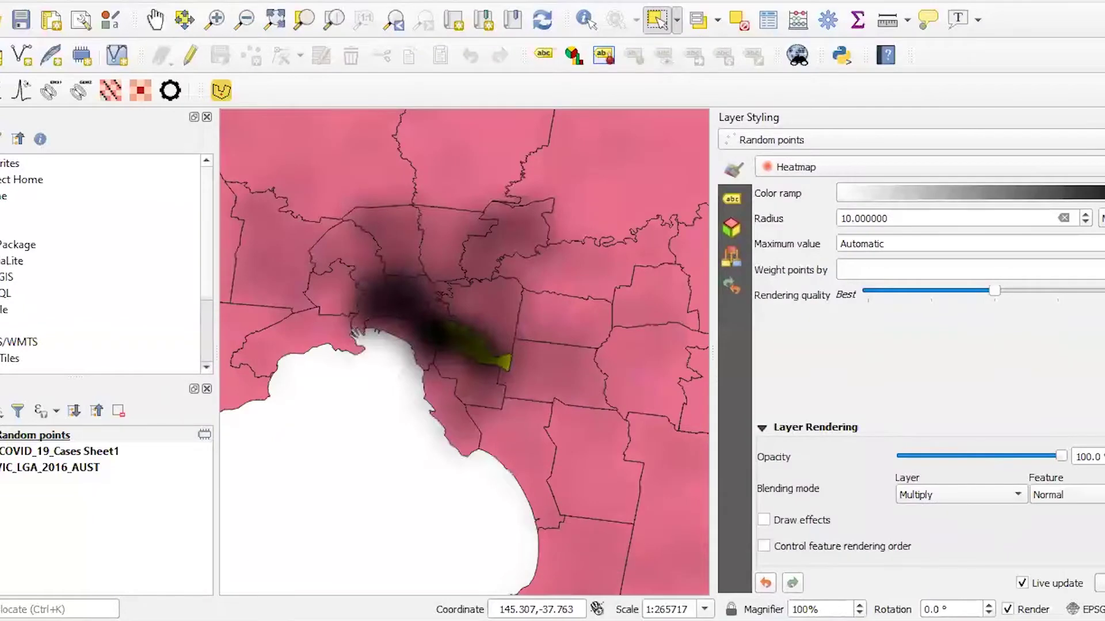
pyautogui.click(1100, 194)
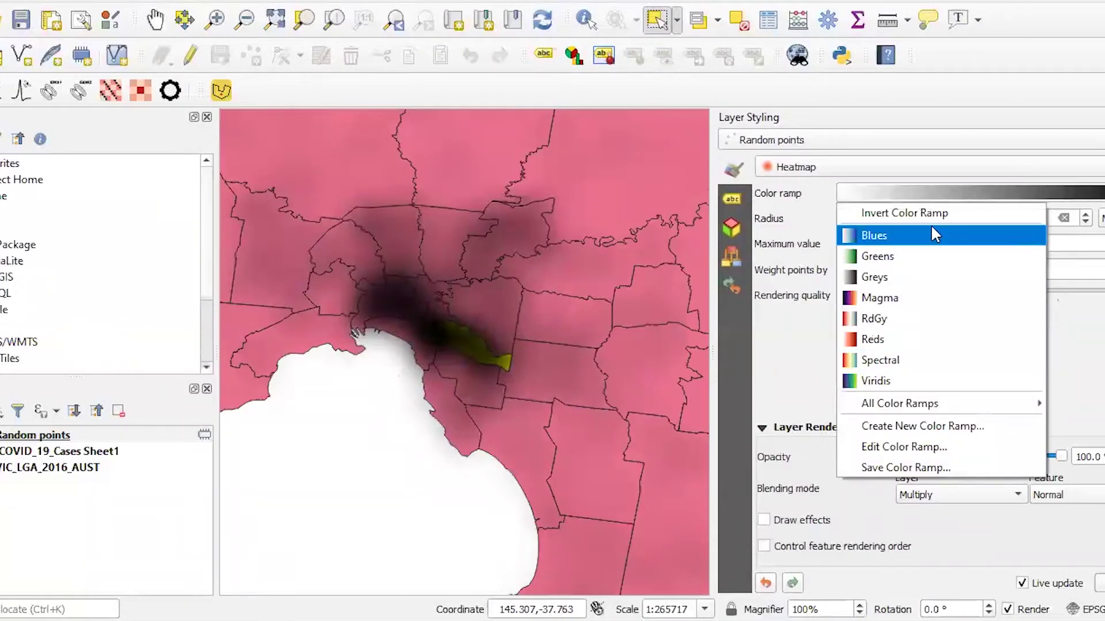
pyautogui.click(923, 340)
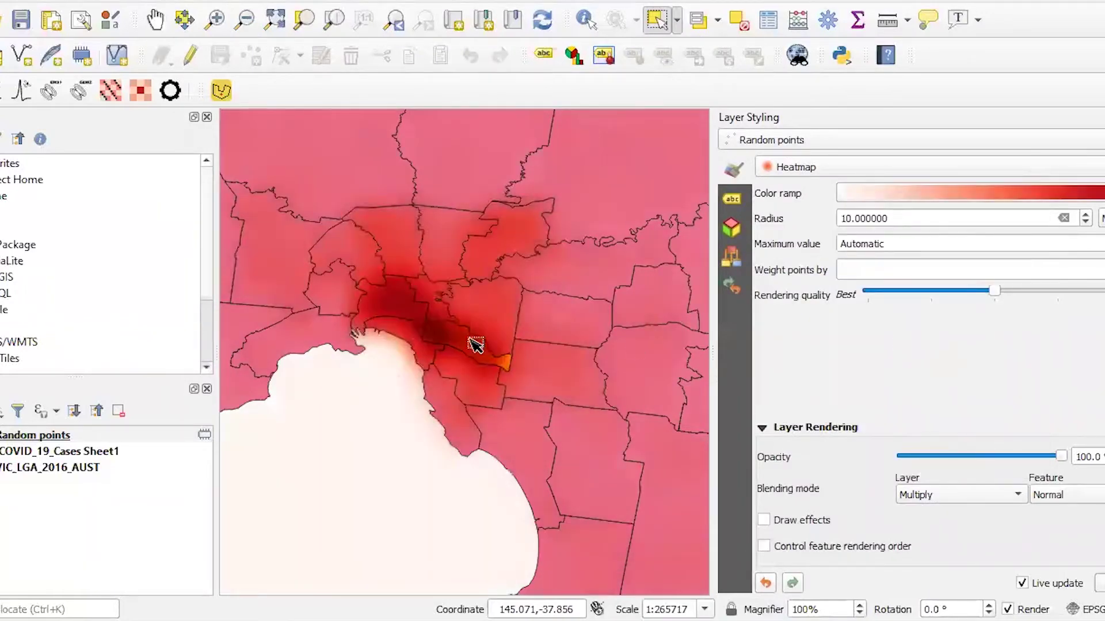
pyautogui.scroll(1, 406, 325)
pyautogui.scroll(-1, 476, 328)
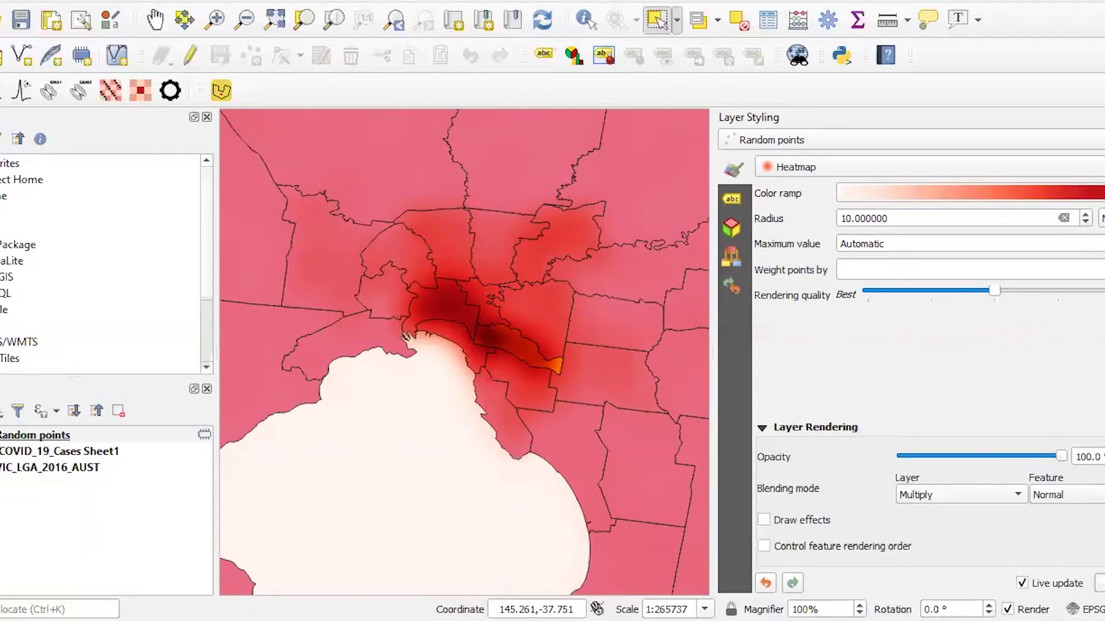
# Recolor the heatmap ramp's 13% gradient stop light blue (#a6cee3) and its 26% stop light green (#b2df8a).
pyautogui.click(967, 192)
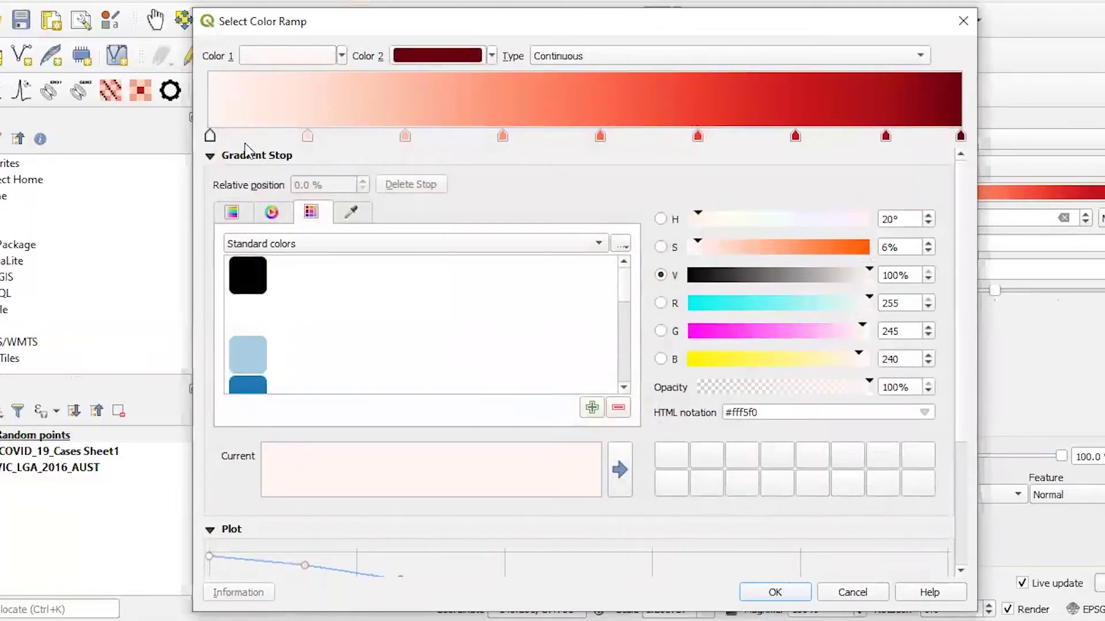
pyautogui.click(308, 136)
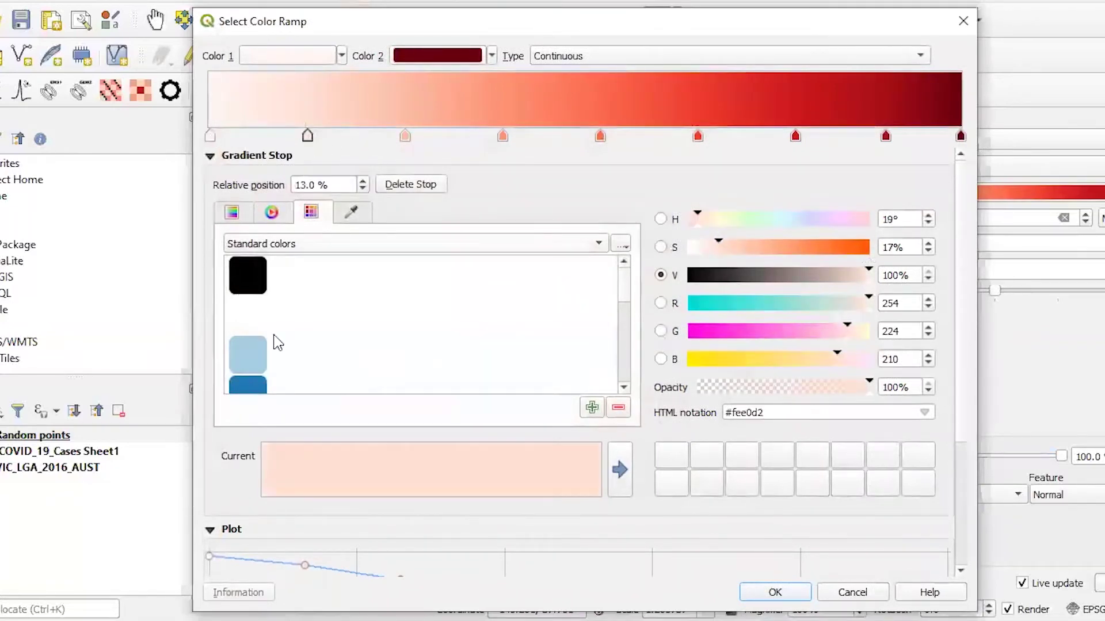
pyautogui.scroll(-1, 268, 353)
pyautogui.scroll(1, 266, 340)
pyautogui.click(260, 357)
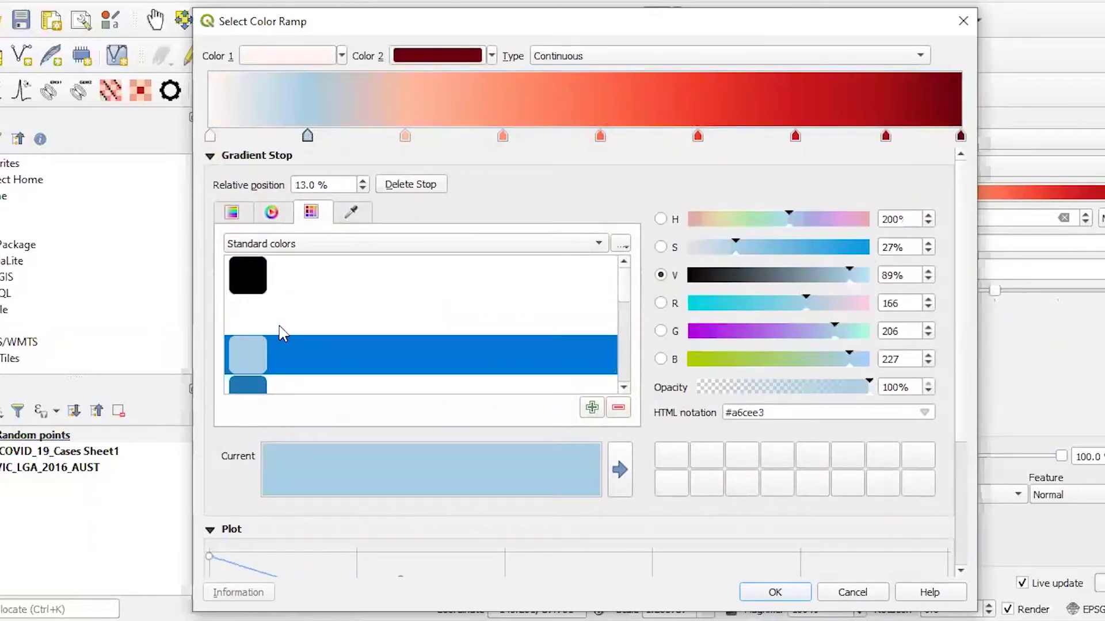
pyautogui.scroll(-2, 278, 320)
pyautogui.scroll(1, 279, 320)
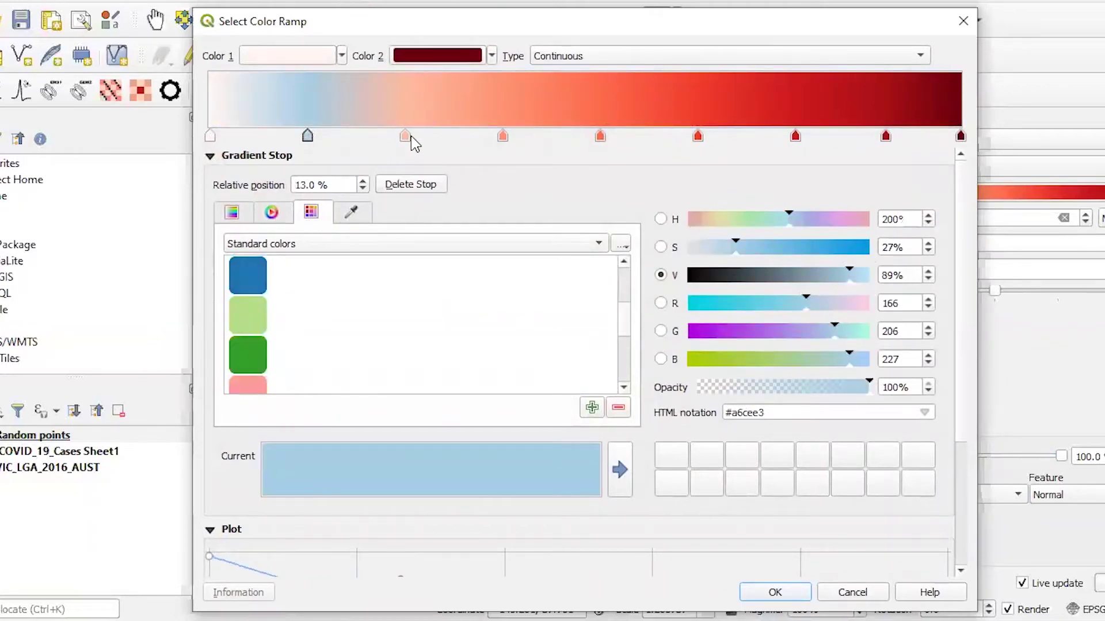
pyautogui.click(408, 136)
pyautogui.click(255, 318)
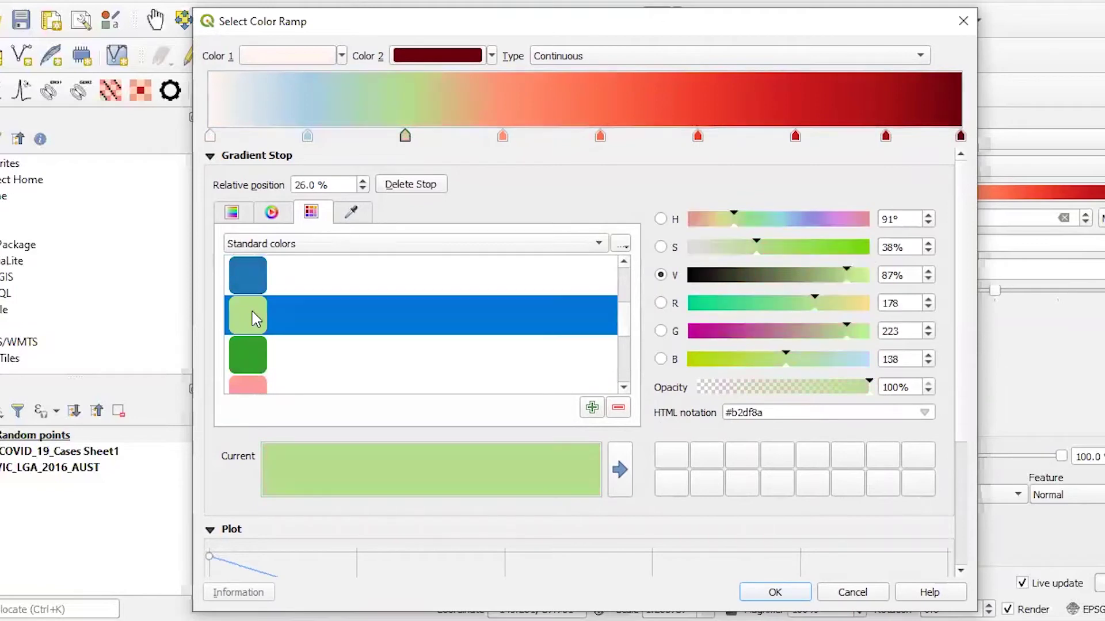
# Recolor the 39% gradient stop light orange (#fdbf6f), apply the ramp and check the heatmap around the bay.
pyautogui.click(502, 137)
pyautogui.scroll(-2, 316, 375)
pyautogui.scroll(1, 266, 330)
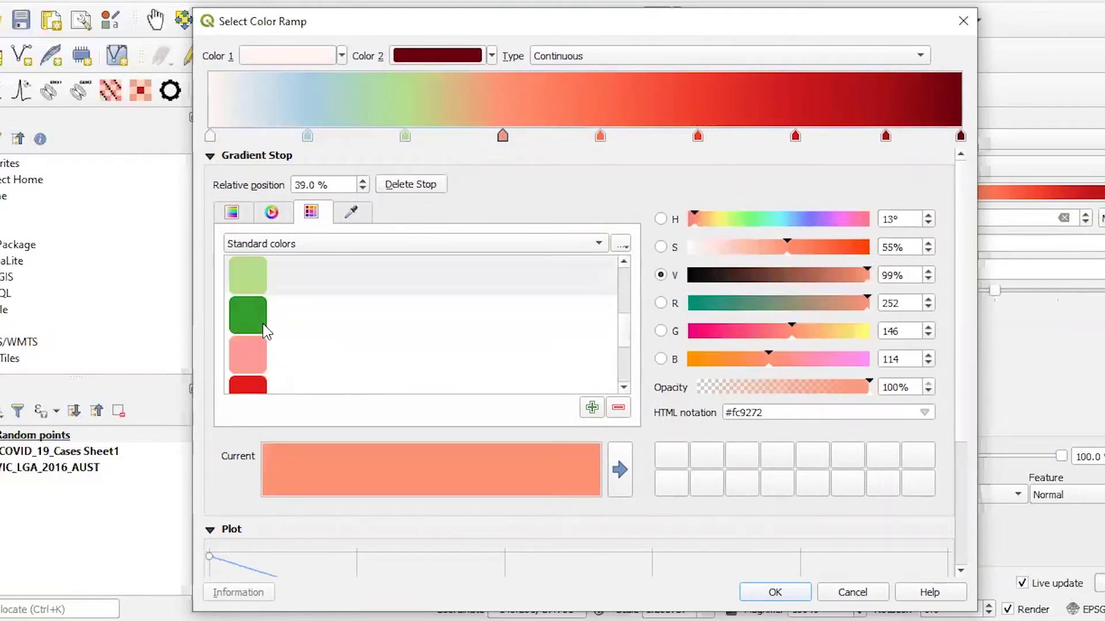
pyautogui.scroll(-1, 265, 330)
pyautogui.click(275, 321)
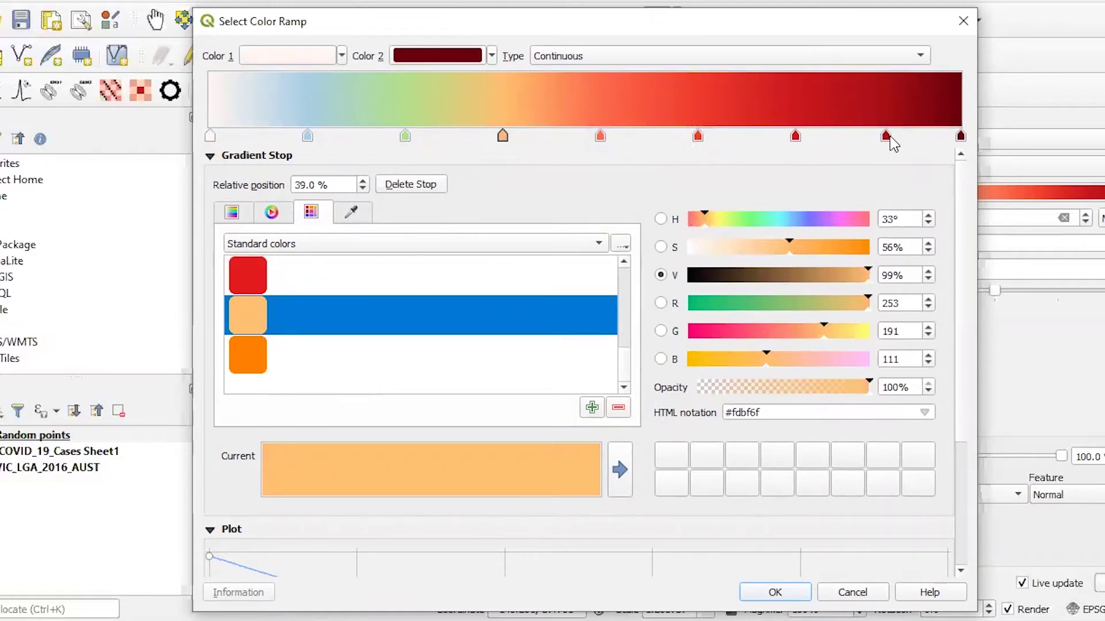
pyautogui.click(775, 592)
pyautogui.scroll(1, 460, 325)
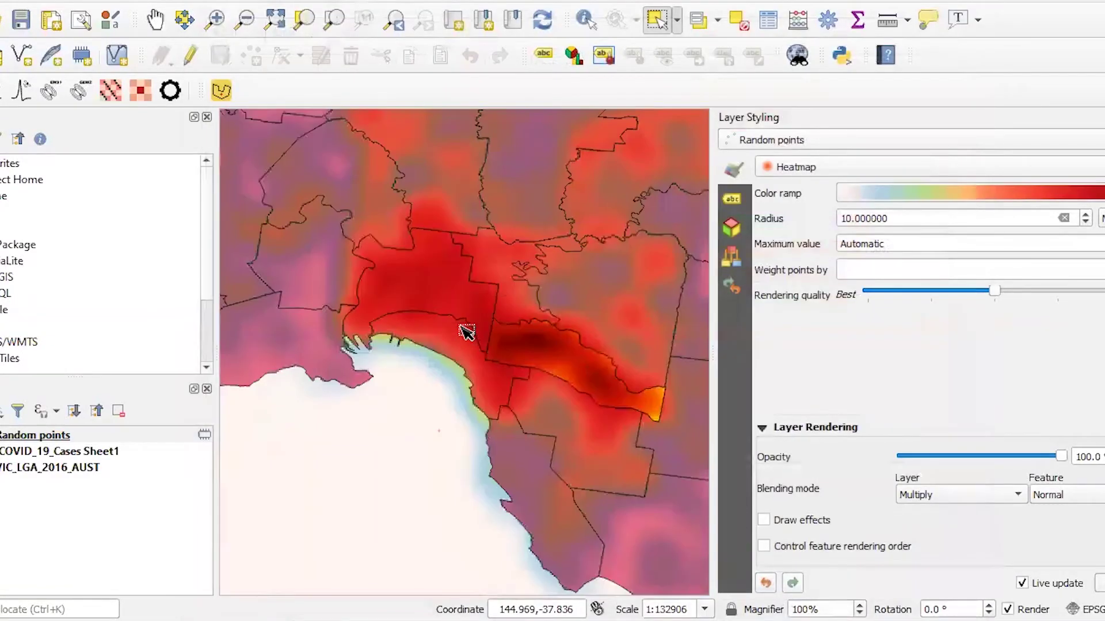
pyautogui.scroll(-1, 469, 334)
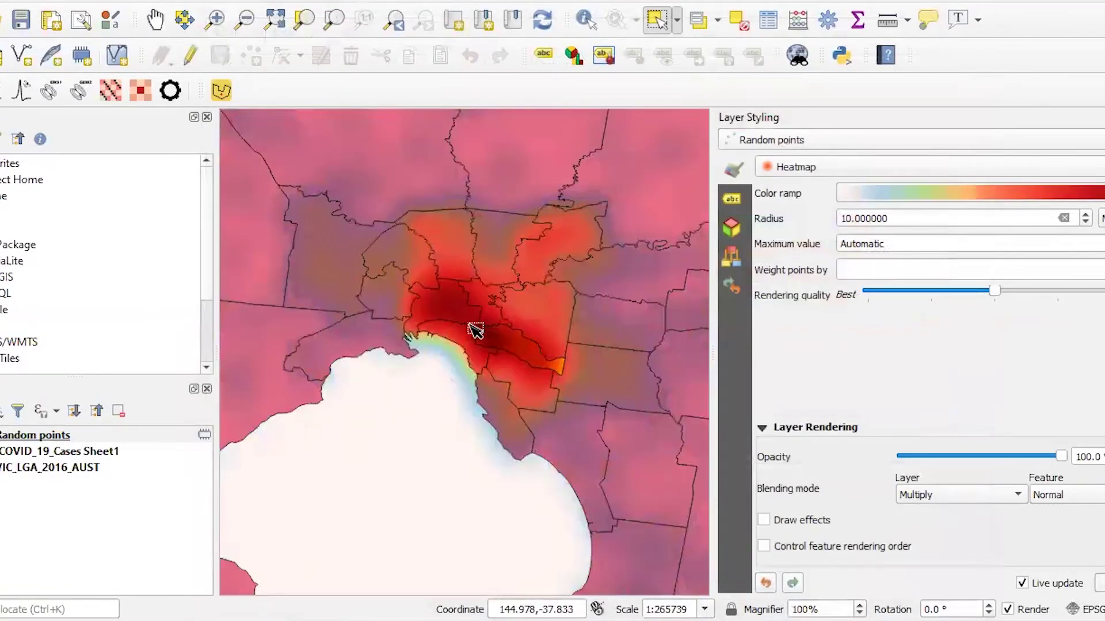
# Edit the heatmap color ramp again, making the light blue stop dark blue (#1f78b4) and the light green stop dark green (#33a02c).
pyautogui.click(1058, 200)
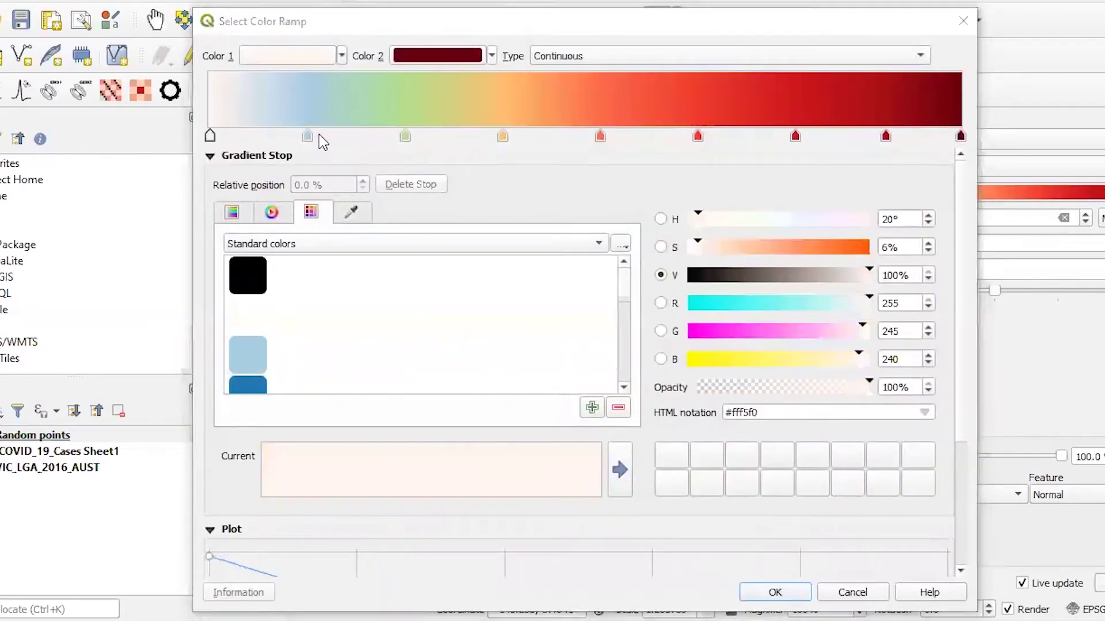
pyautogui.click(310, 136)
pyautogui.click(247, 385)
pyautogui.scroll(-1, 264, 363)
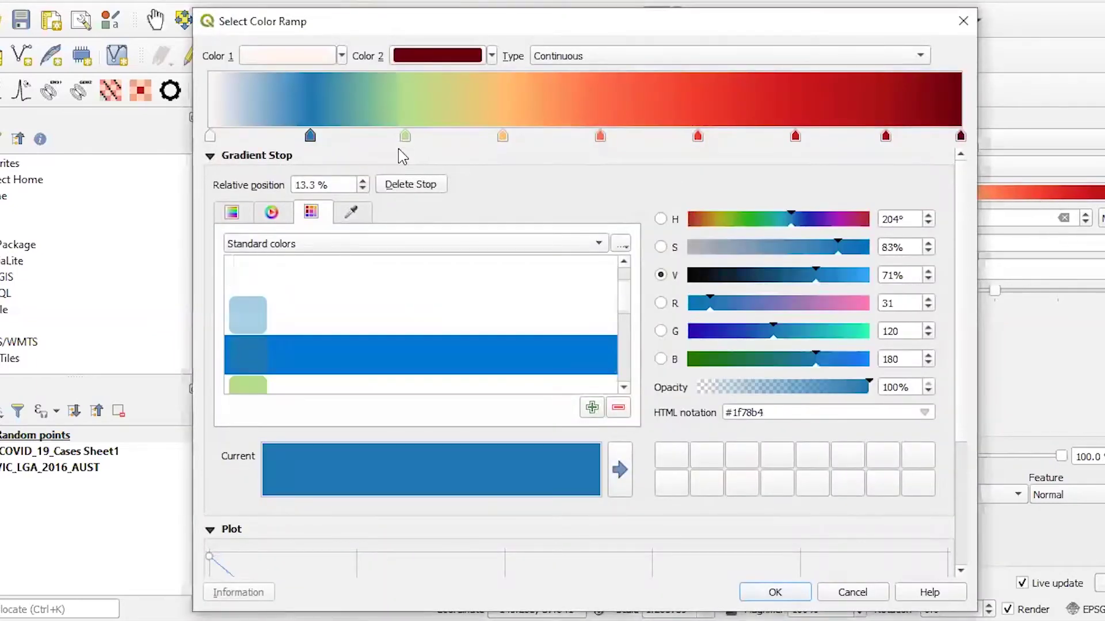
pyautogui.click(405, 137)
pyautogui.scroll(-2, 323, 270)
pyautogui.click(248, 328)
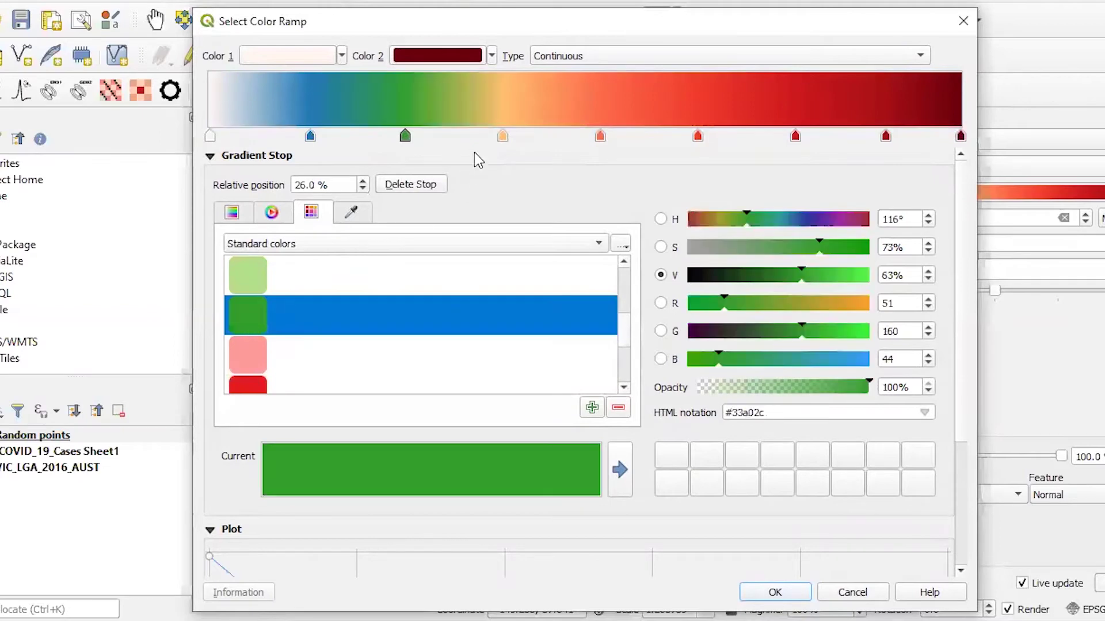
# Recolor the 39% gradient stop bright orange (#ff7f00) and delete the salmon stop at 52%.
pyautogui.click(502, 137)
pyautogui.scroll(-3, 357, 302)
pyautogui.click(251, 300)
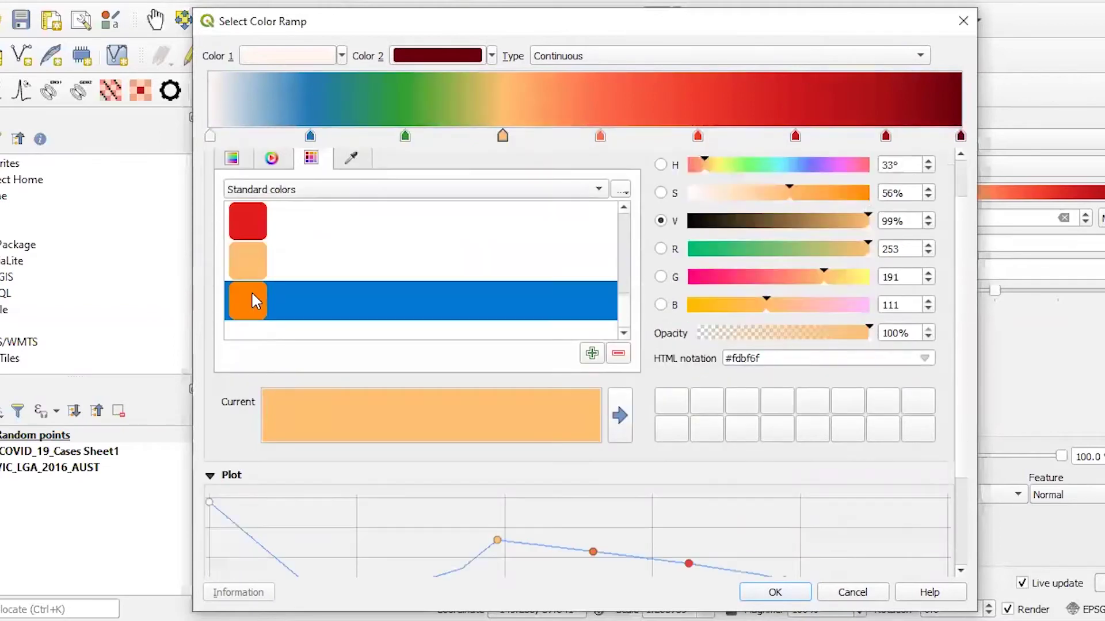
pyautogui.click(601, 136)
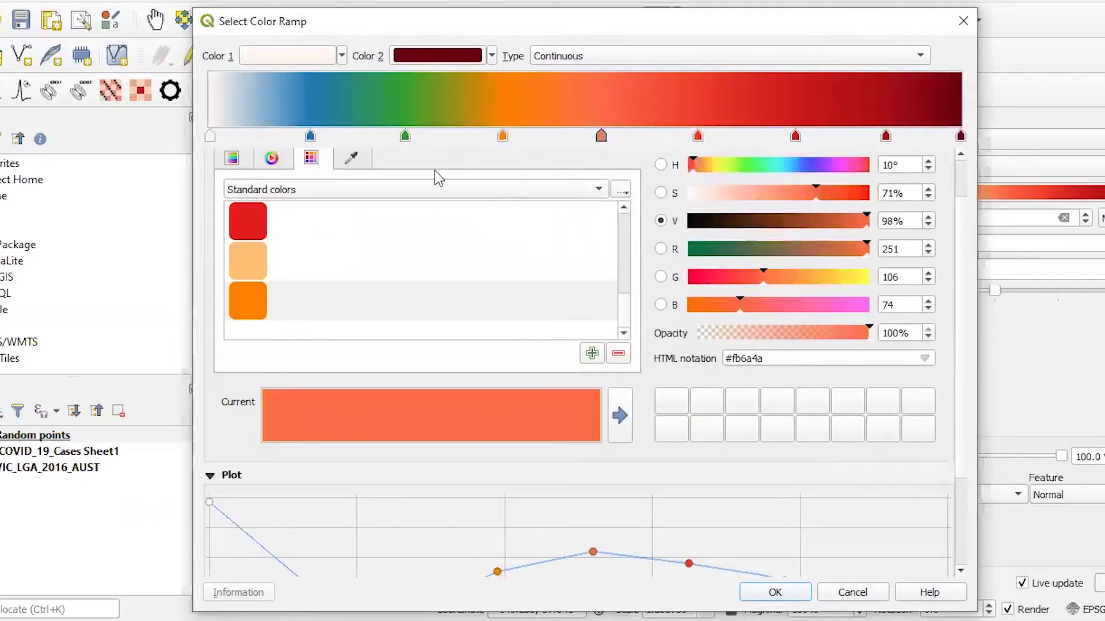
pyautogui.scroll(1, 431, 190)
pyautogui.scroll(2, 631, 190)
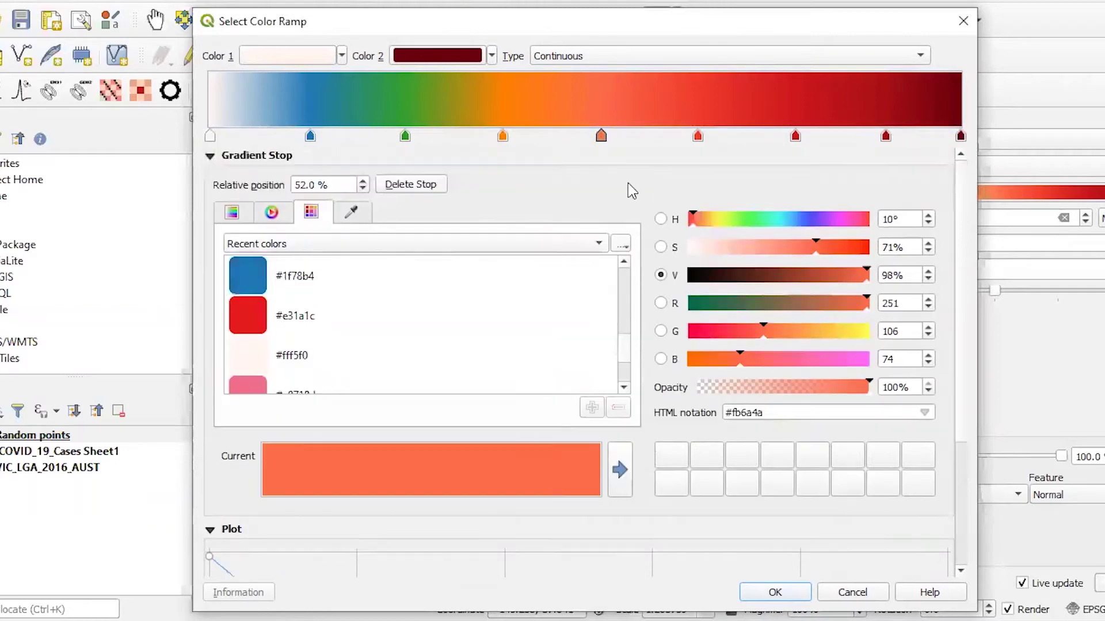
pyautogui.click(419, 187)
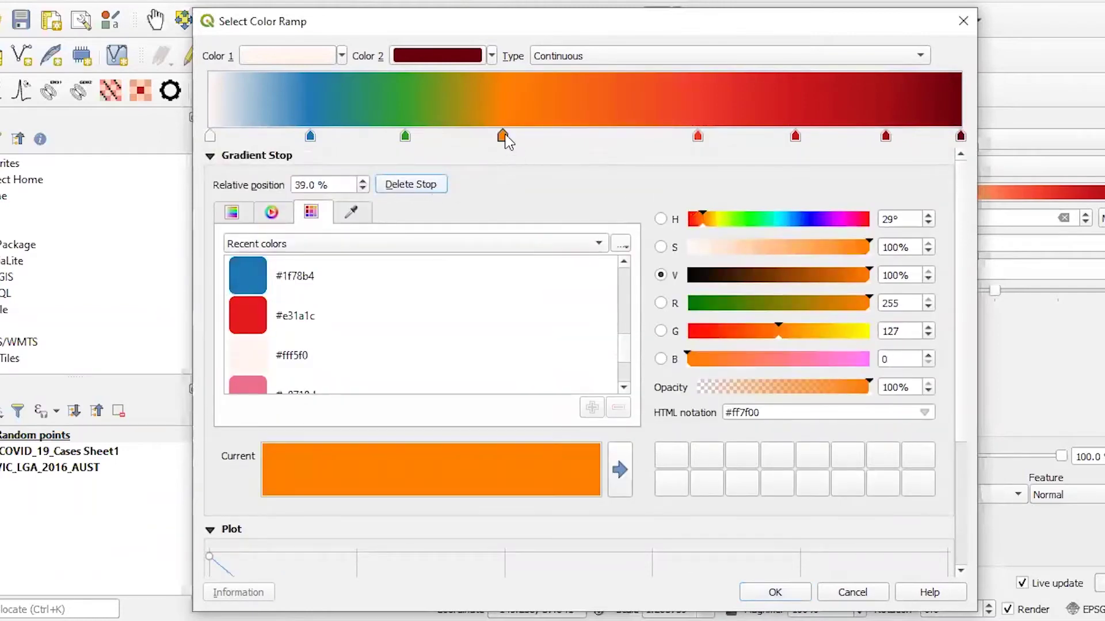
# Move the orange stop slightly toward the red end, green to 29.6% and blue to about 17.8%, and delete the #ef3b2c red stop.
pyautogui.moveTo(504, 136); pyautogui.dragTo(534, 137)
pyautogui.moveTo(406, 136); pyautogui.dragTo(432, 137)
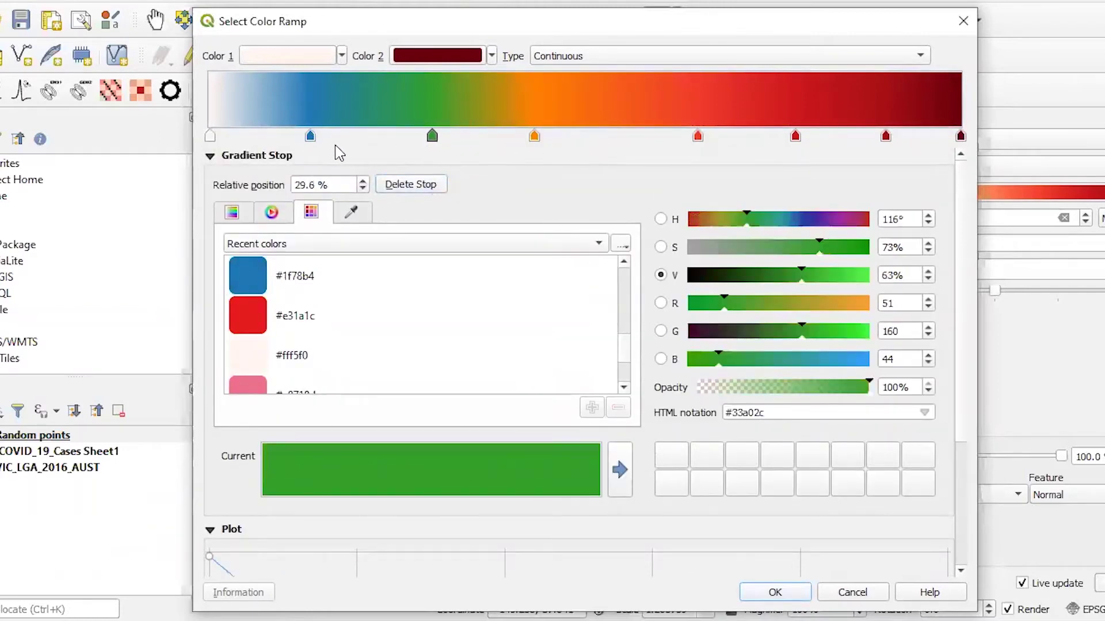
pyautogui.moveTo(310, 136); pyautogui.dragTo(346, 141)
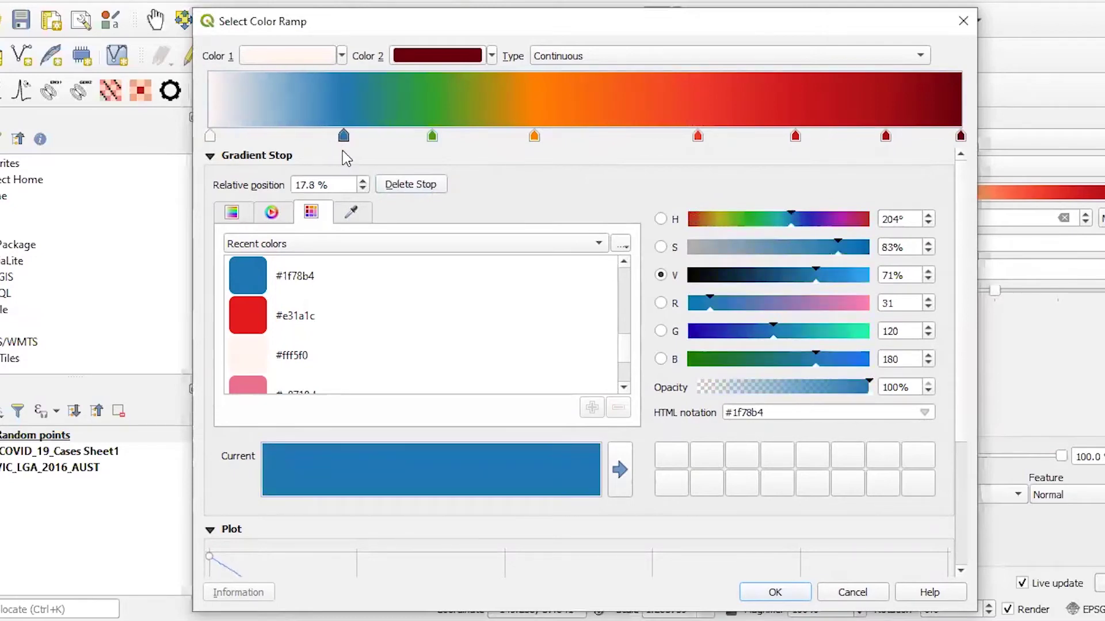
pyautogui.moveTo(696, 139); pyautogui.dragTo(675, 142)
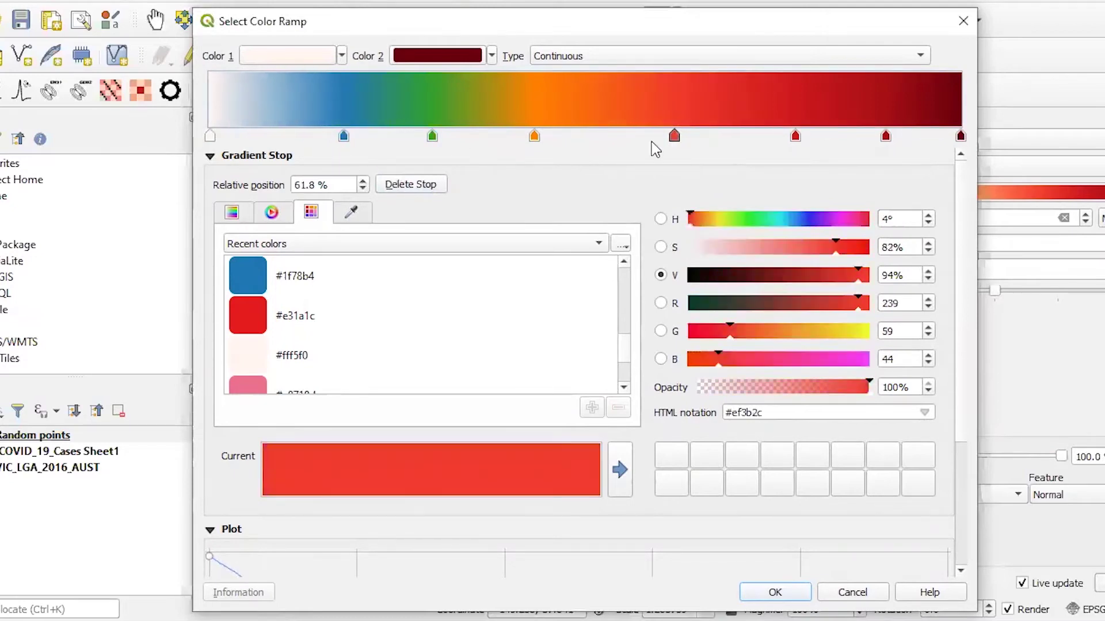
pyautogui.click(417, 184)
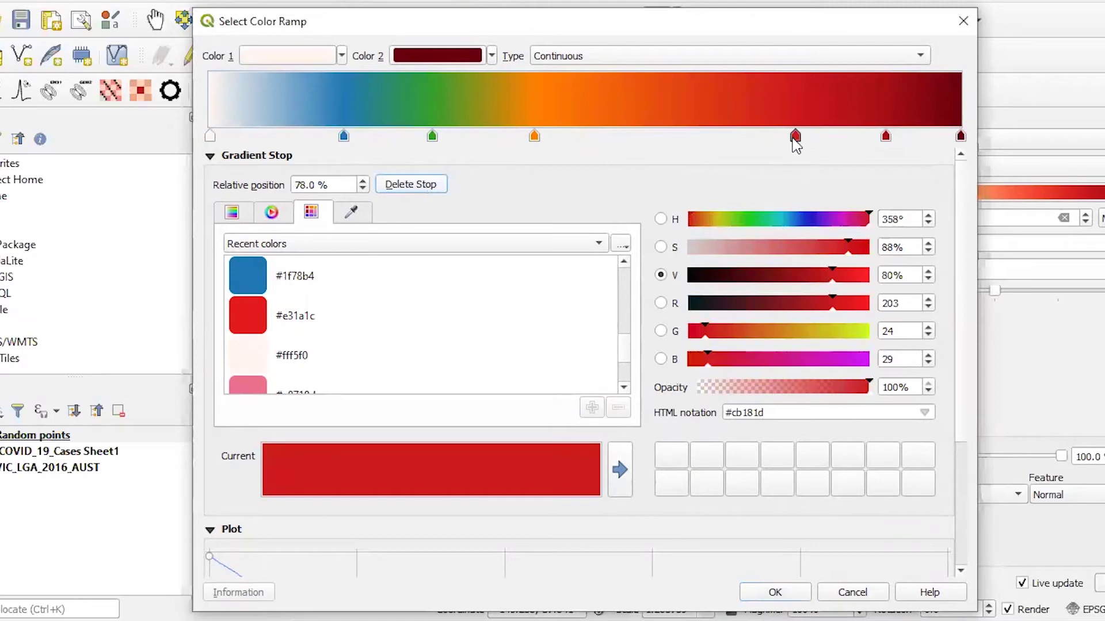
# Move the #cb181d red stop to 63.5% and the orange stop to 46.4%, and delete the dark red stop at 90%.
pyautogui.moveTo(796, 141); pyautogui.dragTo(686, 141)
pyautogui.moveTo(534, 141); pyautogui.dragTo(559, 141)
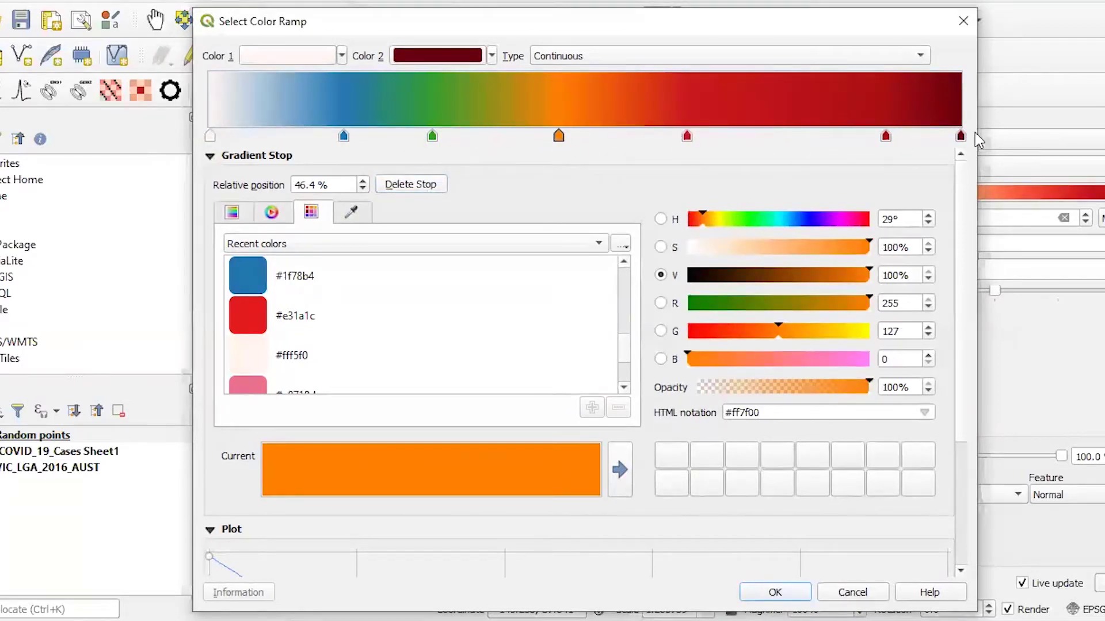
pyautogui.click(887, 137)
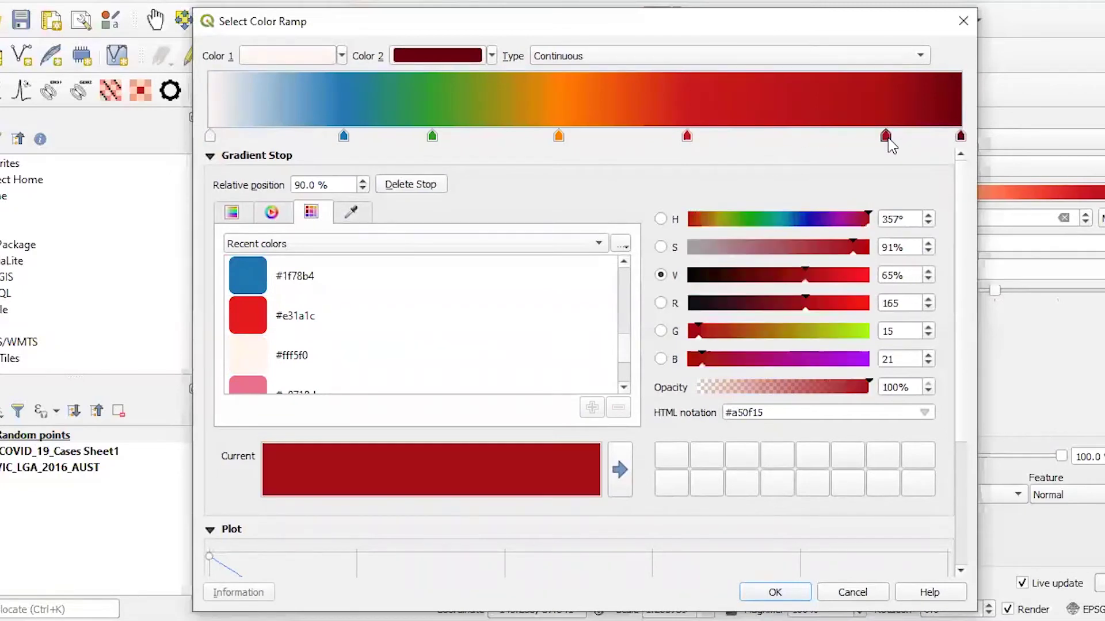
pyautogui.click(409, 187)
# Recolor the #cb181d red gradient stop bright red (#e31a1c) and move it to 73.6%.
pyautogui.click(688, 137)
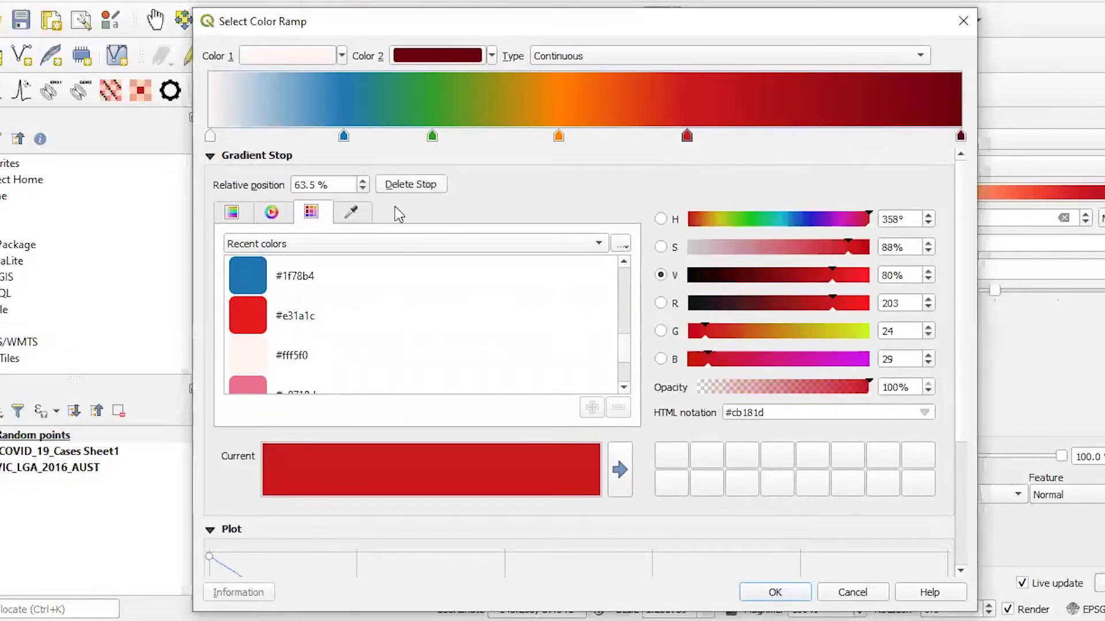
pyautogui.click(246, 319)
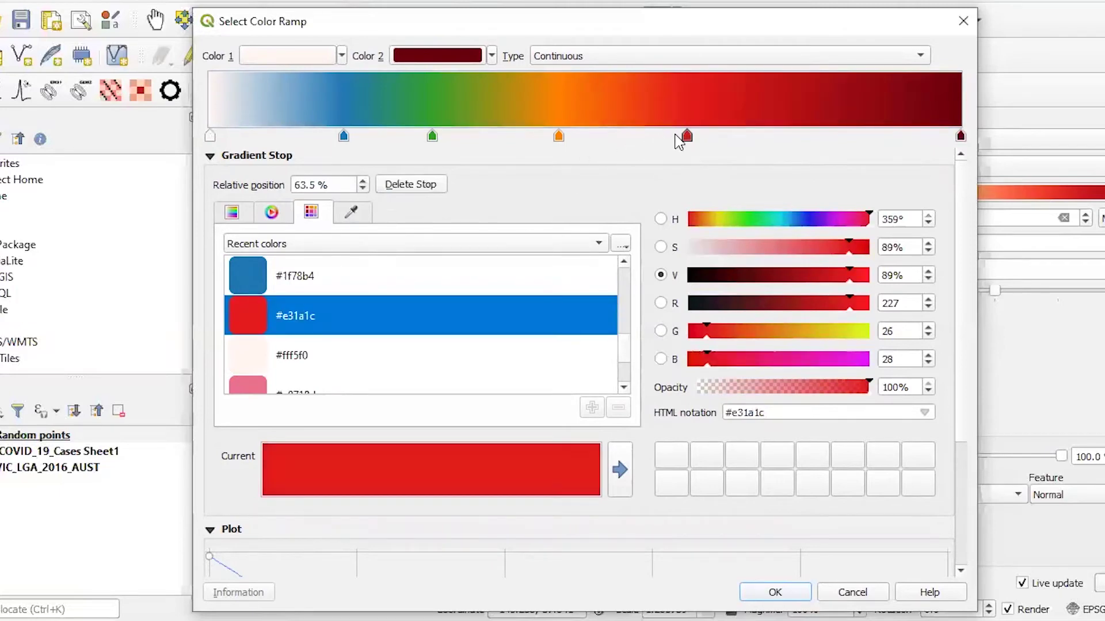
pyautogui.moveTo(685, 138); pyautogui.dragTo(763, 137)
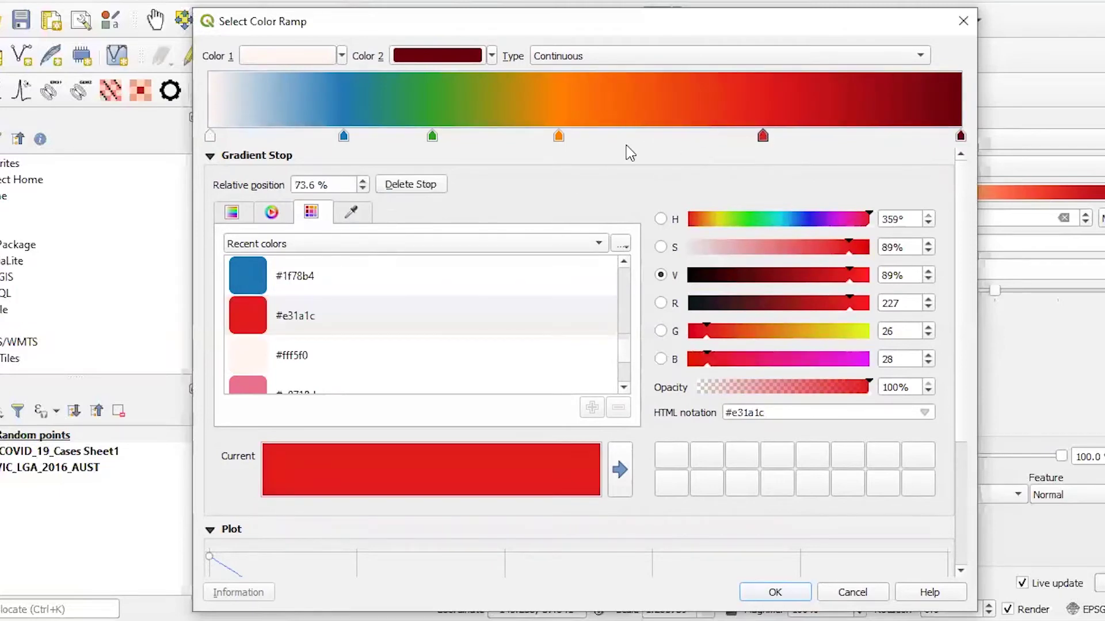
# Set the relative position of the blue gradient stop to 20% and the green stop to 40%.
pyautogui.click(343, 136)
pyautogui.moveTo(326, 184); pyautogui.dragTo(249, 179)
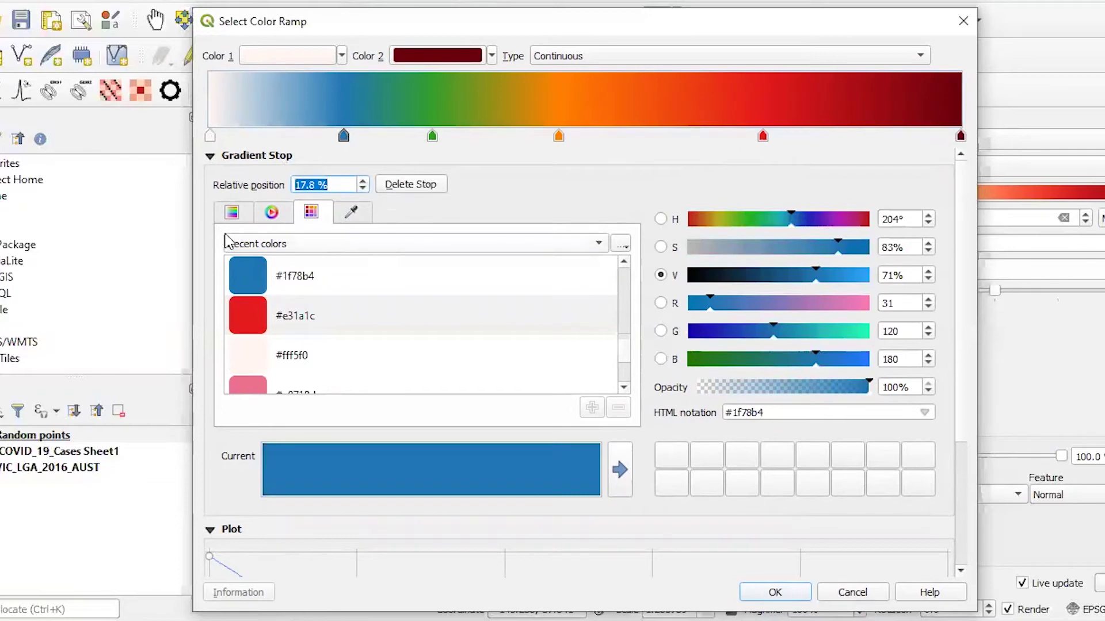
pyautogui.write('20')
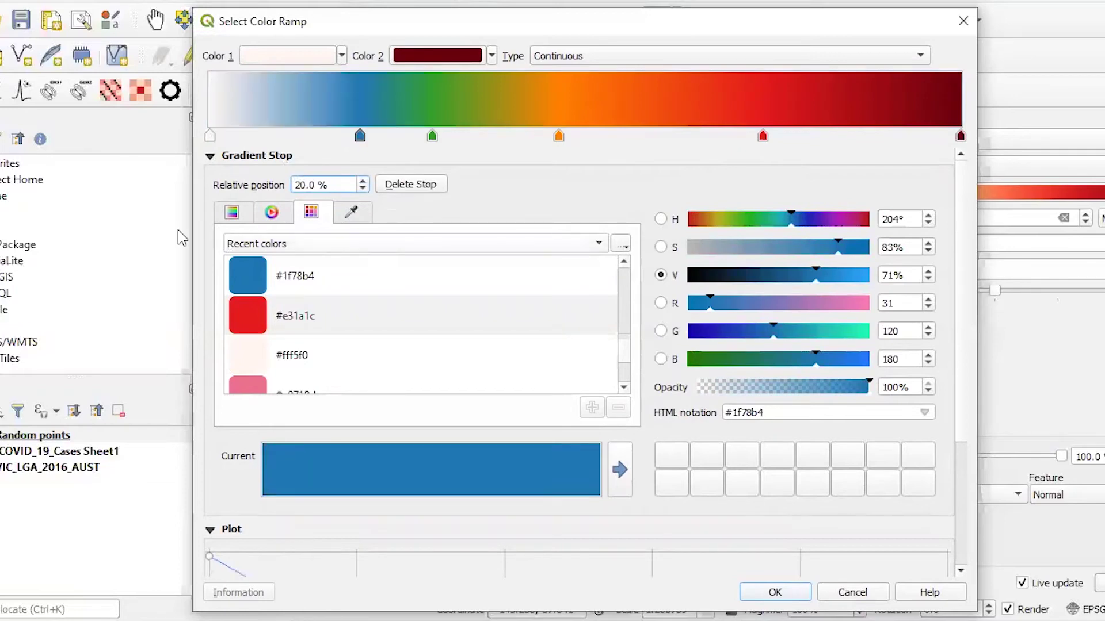
pyautogui.click(432, 136)
pyautogui.moveTo(345, 183); pyautogui.dragTo(217, 175)
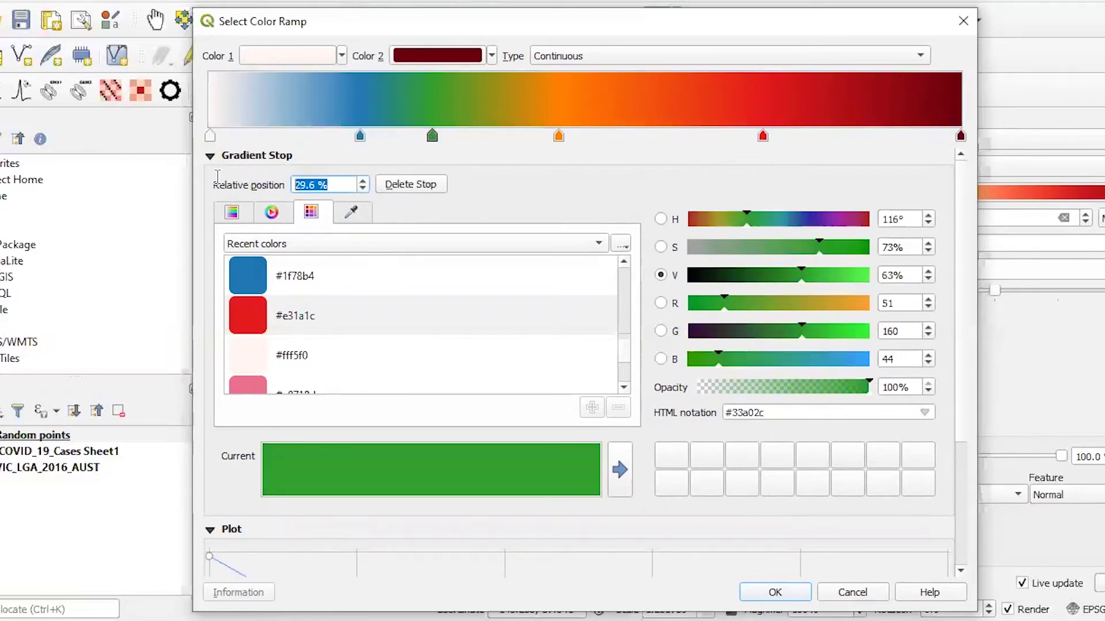
pyautogui.write('40')
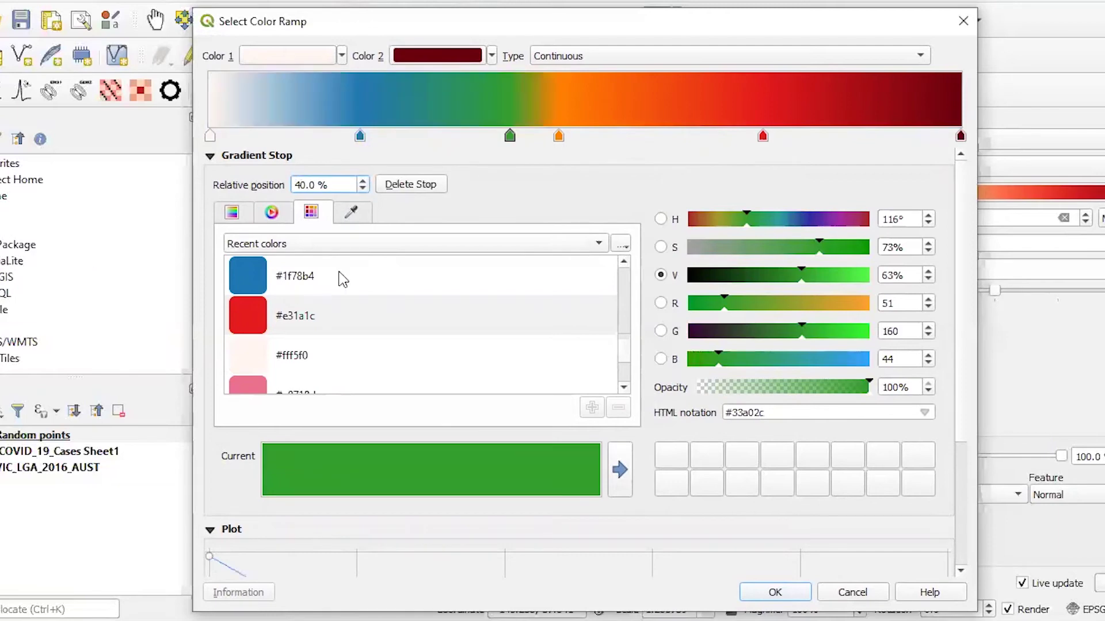
# Set the orange gradient stop to 60% and the bright red stop to 80%, and apply the color ramp.
pyautogui.click(559, 136)
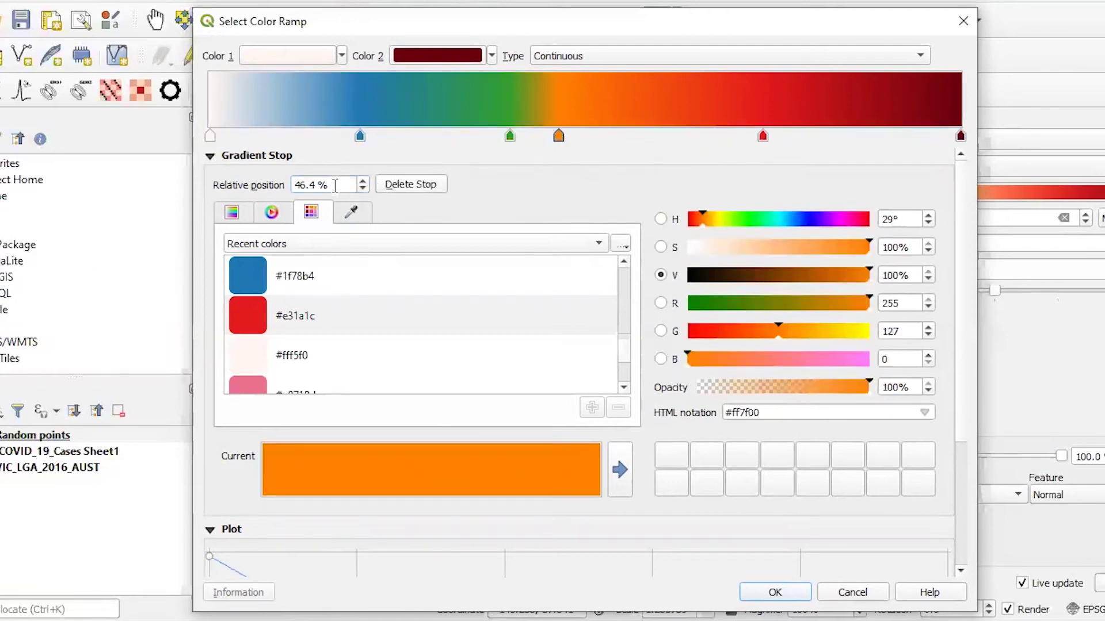
pyautogui.moveTo(336, 185); pyautogui.dragTo(160, 179)
pyautogui.write('60')
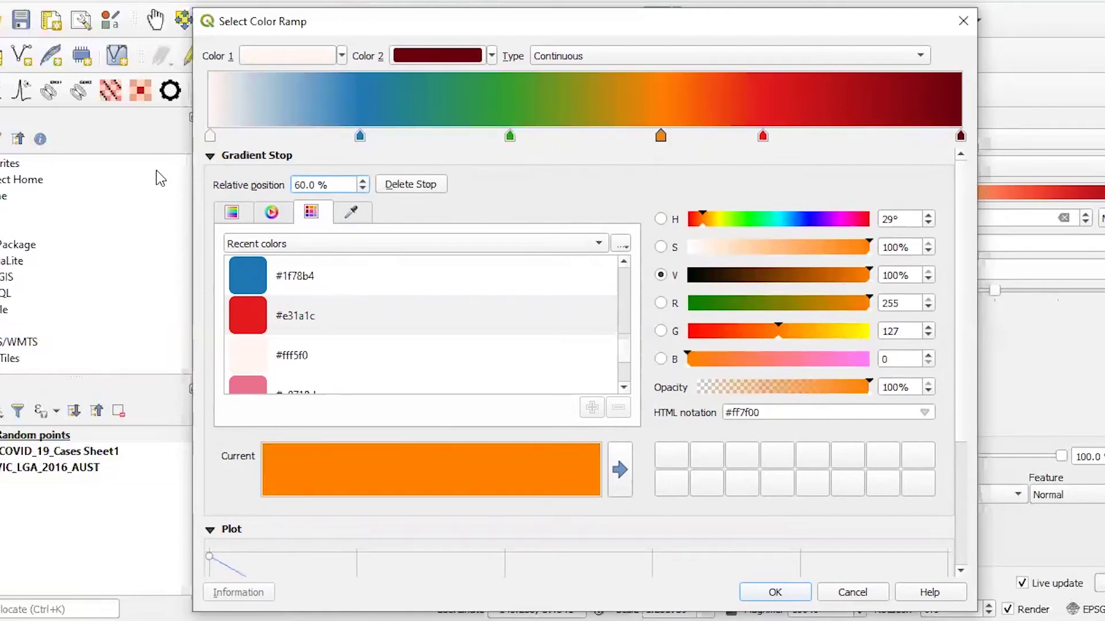
pyautogui.click(763, 137)
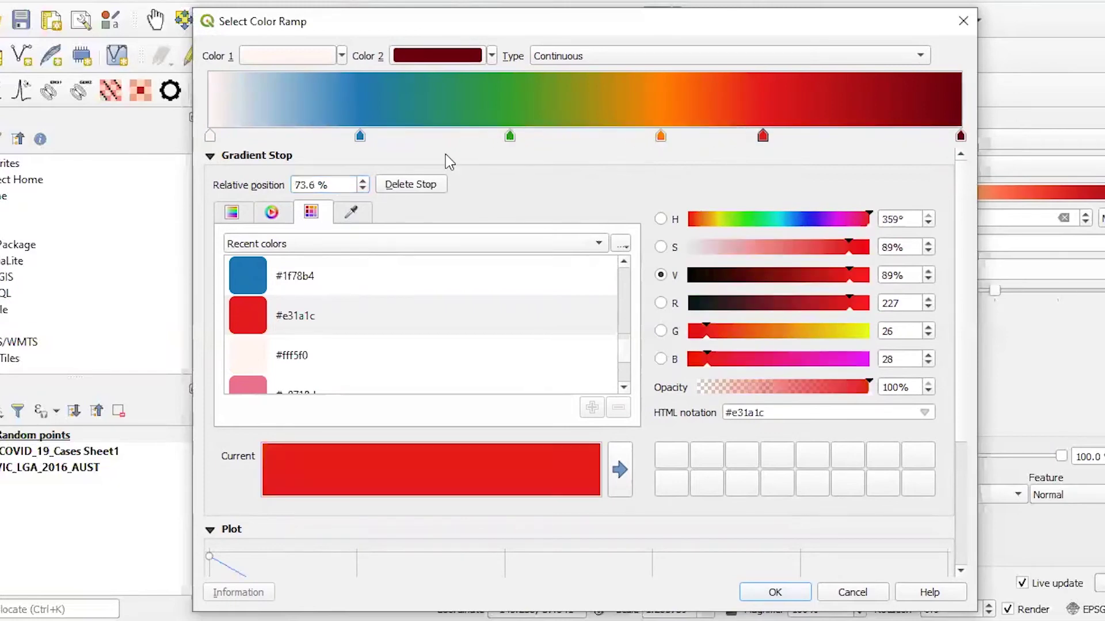
pyautogui.moveTo(339, 185); pyautogui.dragTo(50, 174)
pyautogui.write('80')
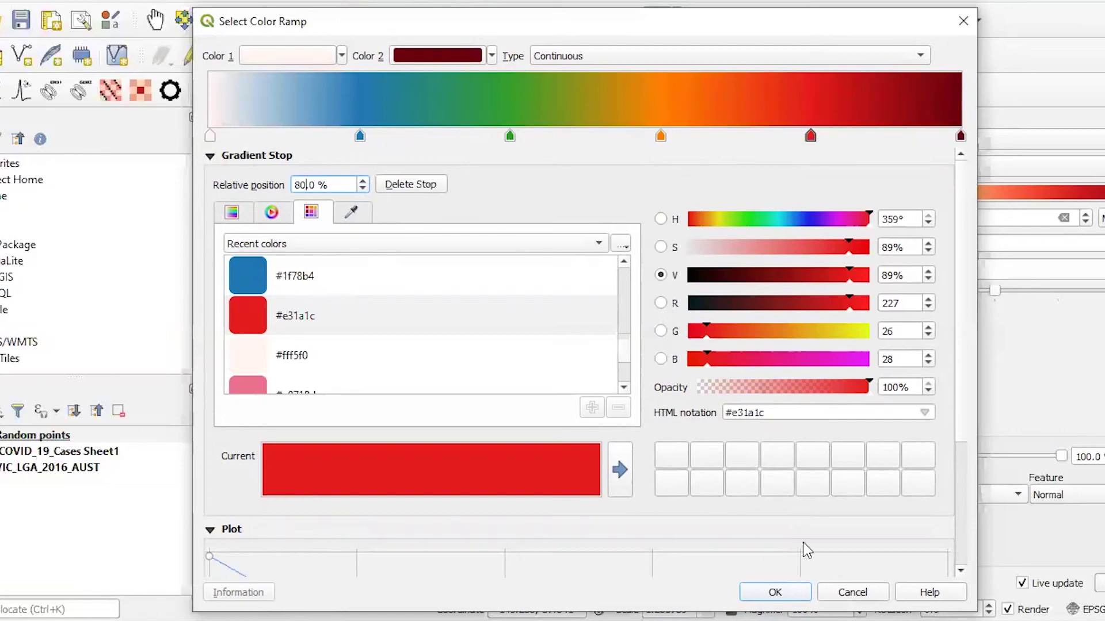
pyautogui.click(780, 598)
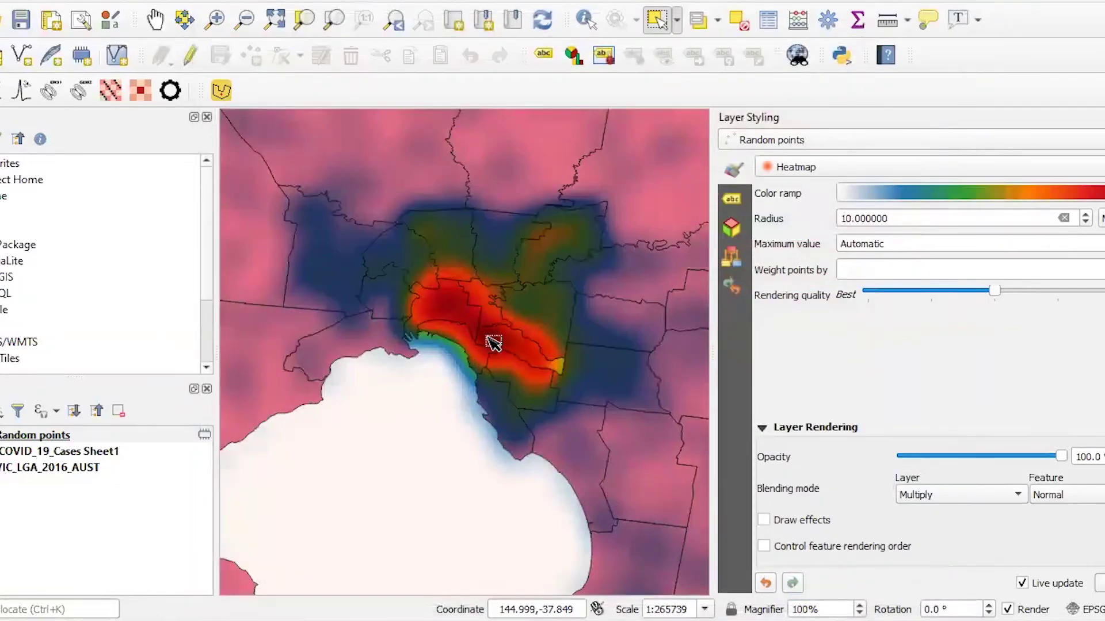
# Examine the recolored heatmap at several scales around the bay and the neighboring inner-city areas.
pyautogui.scroll(-1, 494, 343)
pyautogui.scroll(-2, 450, 312)
pyautogui.scroll(2, 454, 315)
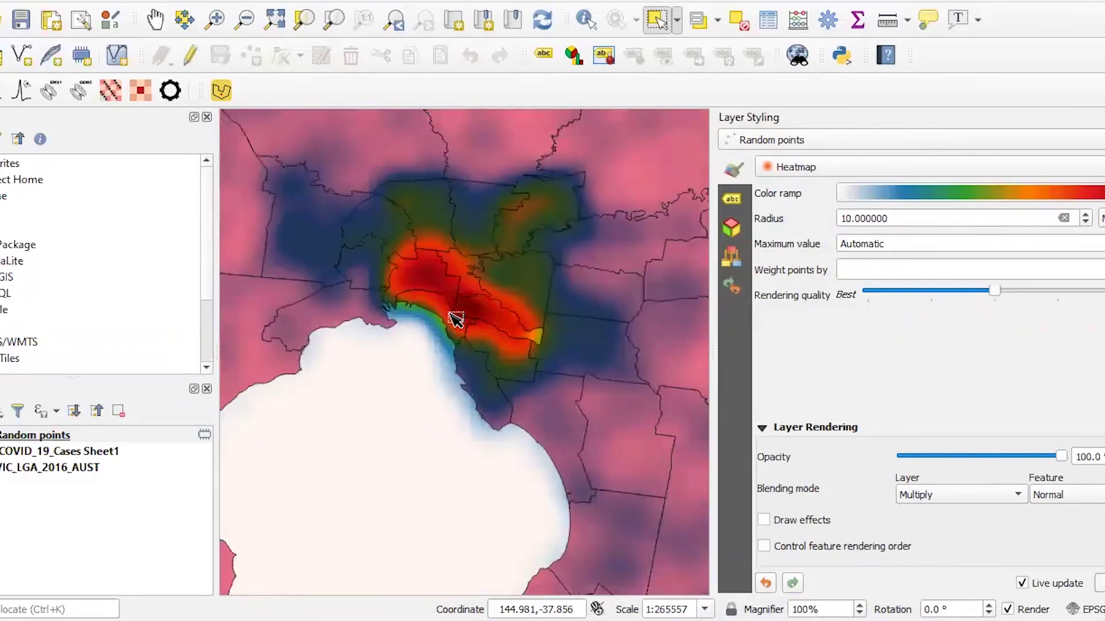
pyautogui.scroll(1, 456, 319)
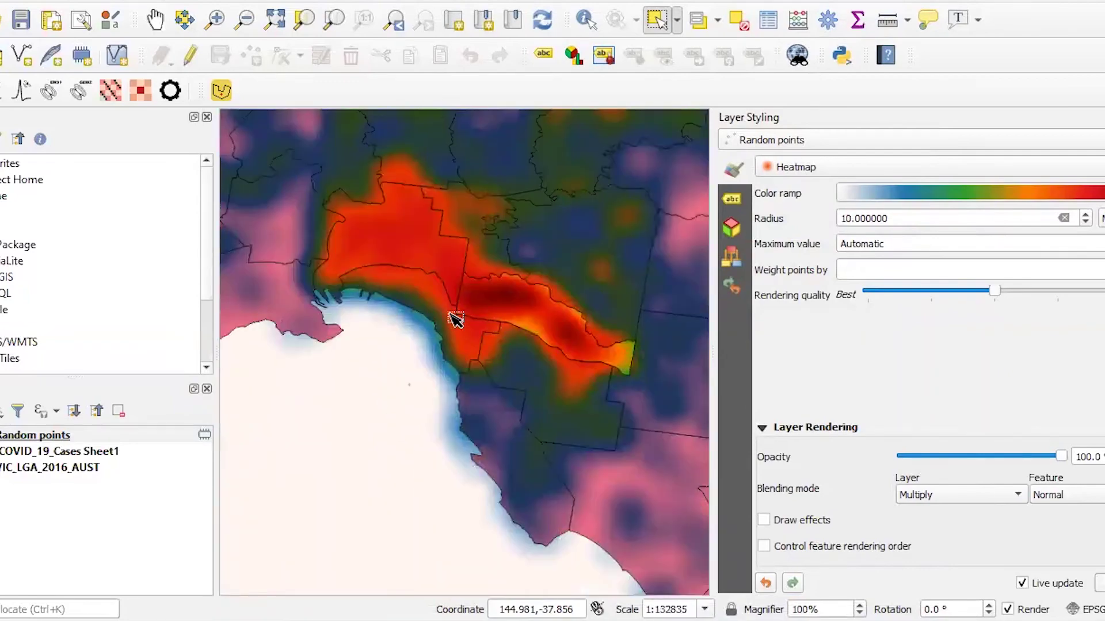
pyautogui.scroll(1, 456, 320)
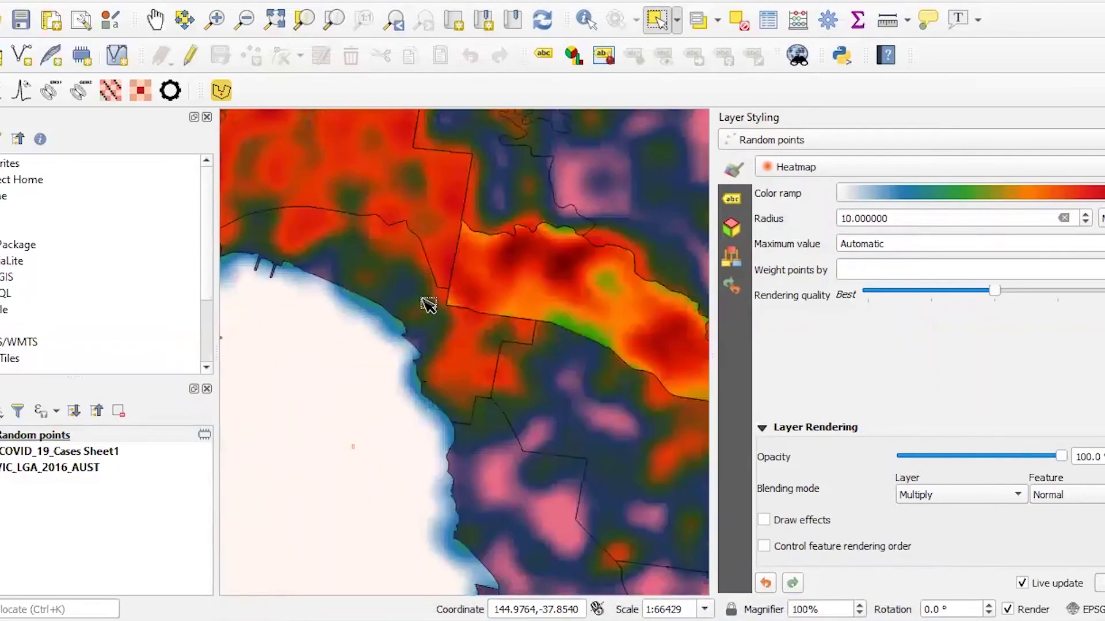
pyautogui.scroll(-1, 429, 305)
pyautogui.scroll(1, 455, 304)
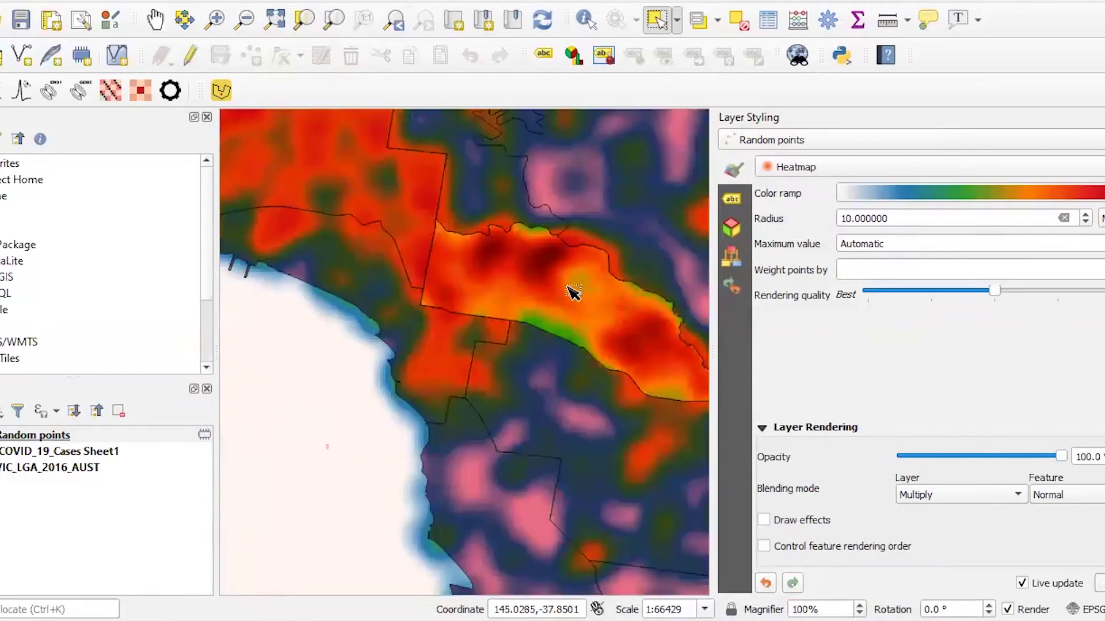
pyautogui.scroll(-1, 574, 292)
pyautogui.scroll(-3, 422, 294)
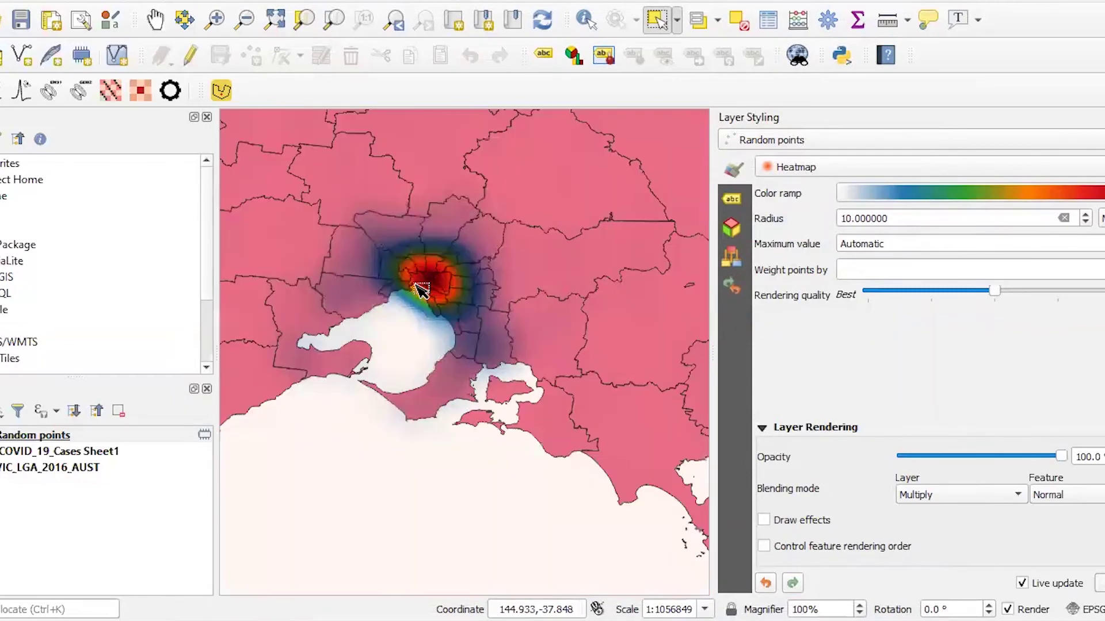
# Compare the heatmap across the whole state with the outlying areas to the east and the hotspots near the bay.
pyautogui.scroll(-2, 486, 278)
pyautogui.scroll(-1, 562, 280)
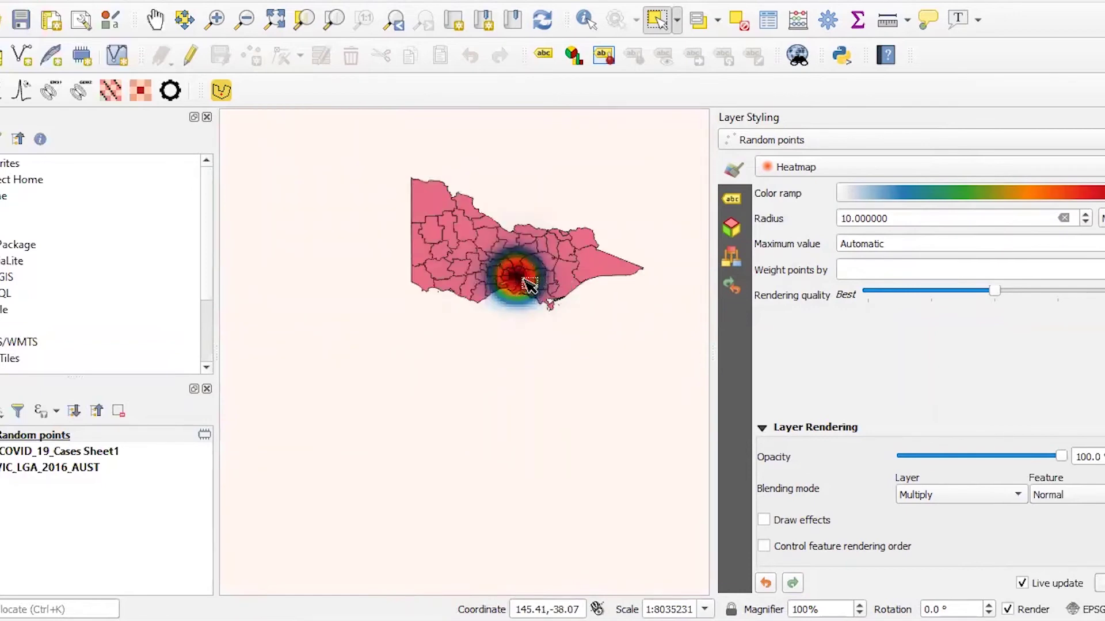
pyautogui.scroll(3, 520, 275)
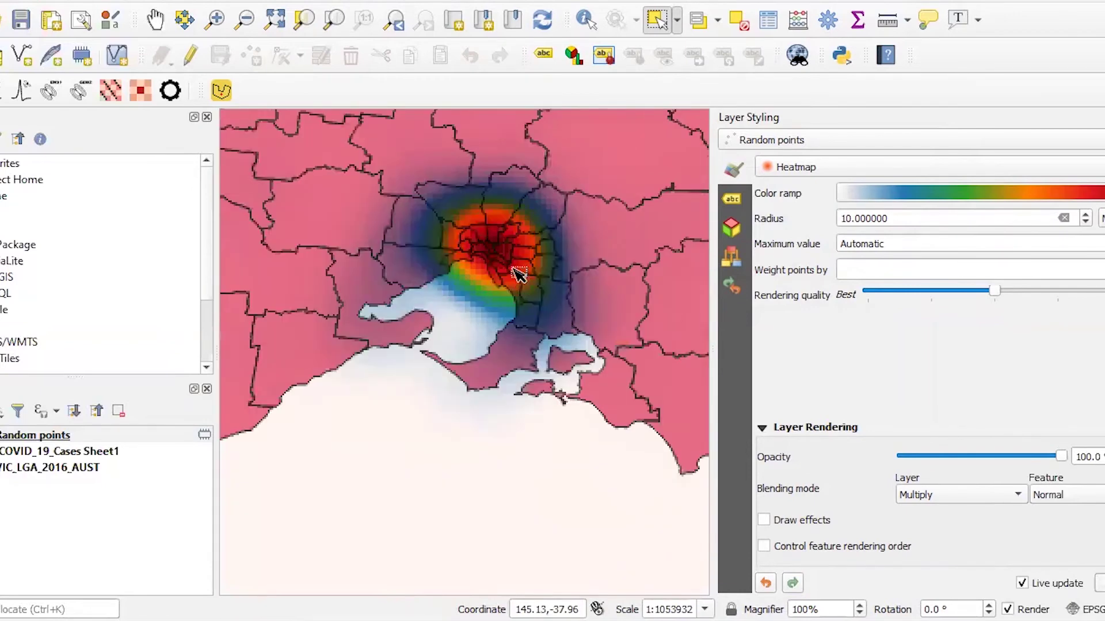
pyautogui.scroll(2, 495, 253)
pyautogui.scroll(-3, 410, 275)
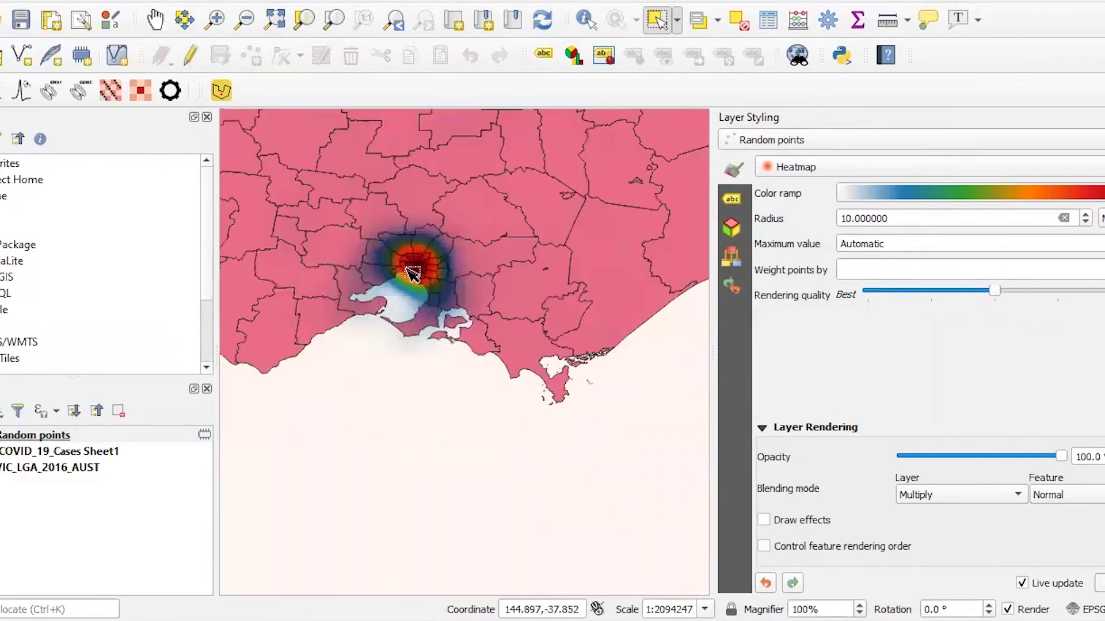
pyautogui.scroll(2, 554, 252)
pyautogui.scroll(1, 554, 252)
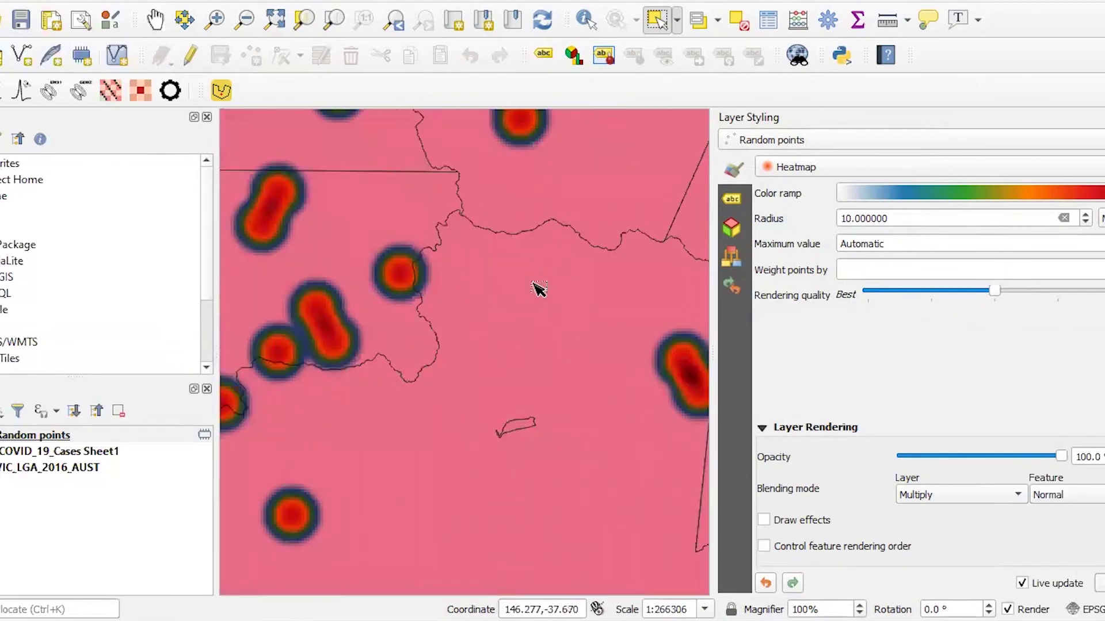
pyautogui.scroll(-2, 537, 288)
pyautogui.scroll(2, 256, 322)
pyautogui.scroll(2, 469, 306)
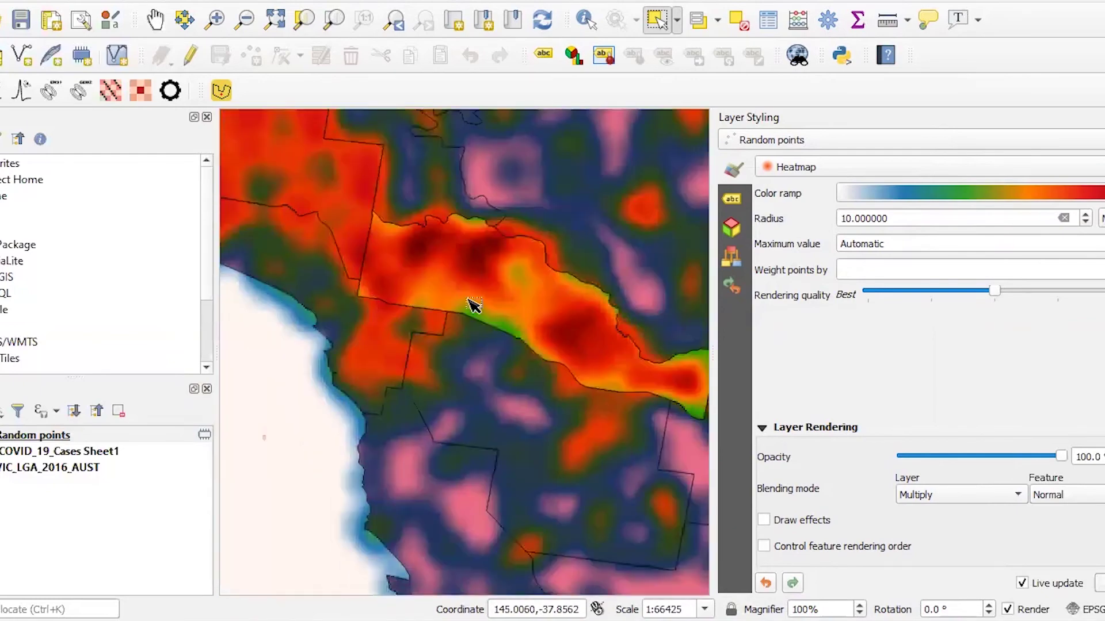
pyautogui.scroll(-1, 624, 300)
pyautogui.scroll(1, 510, 284)
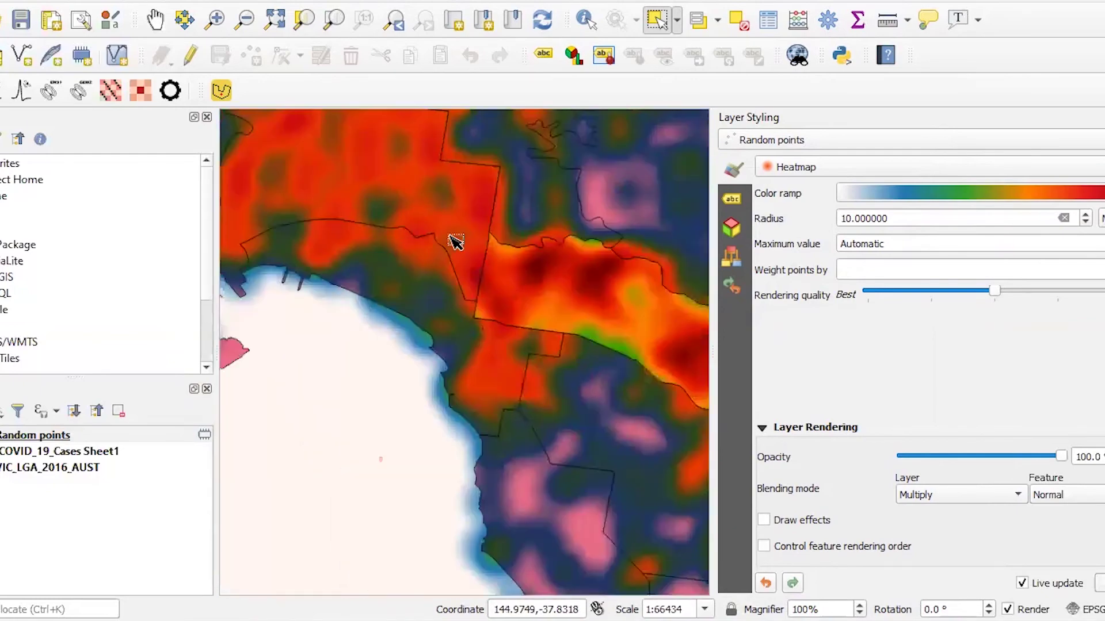
pyautogui.scroll(-1, 456, 240)
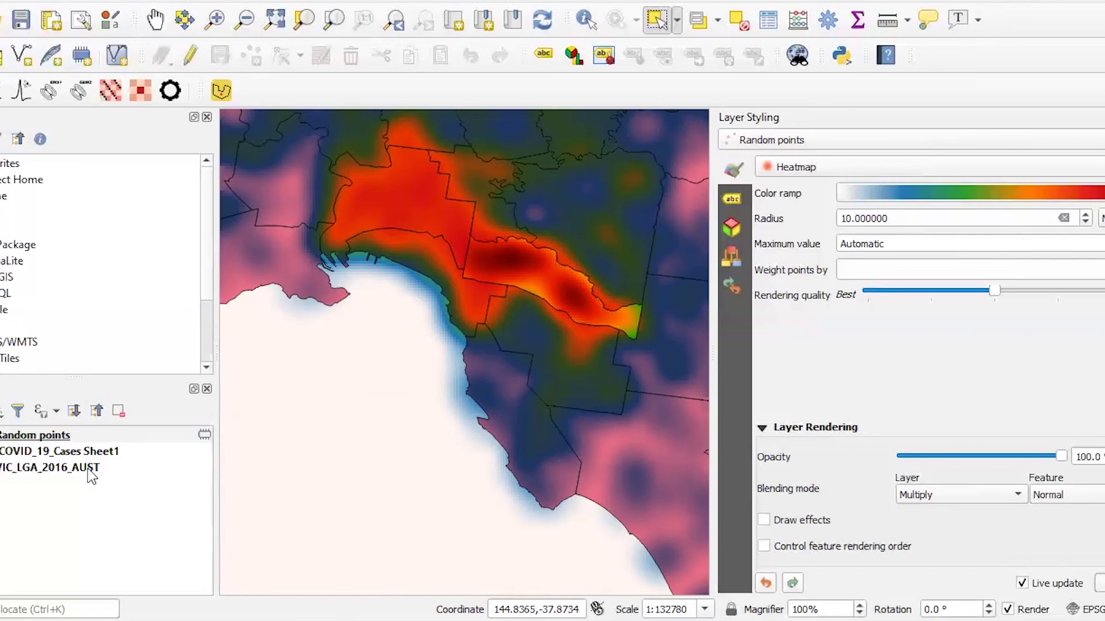
# Make the VIC_LGA_2016_AUST layer active and select the local government areas under the hotspots, first north of the bay and lastly the narrow eastern one.
pyautogui.press('Down')
pyautogui.press('Down')
pyautogui.click(382, 210)
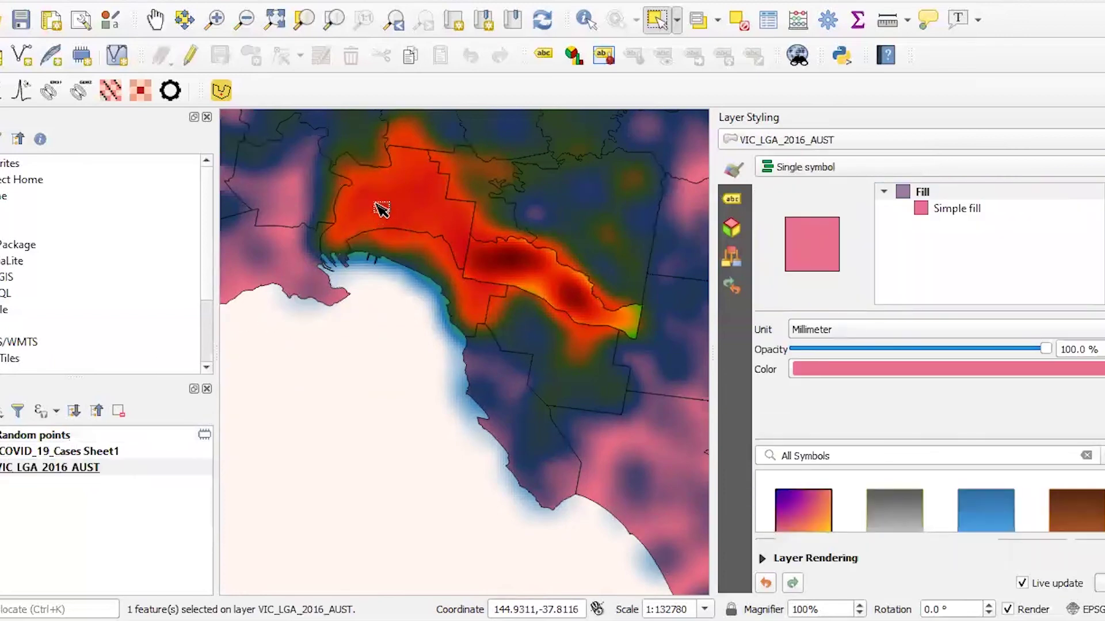
pyautogui.click(551, 294)
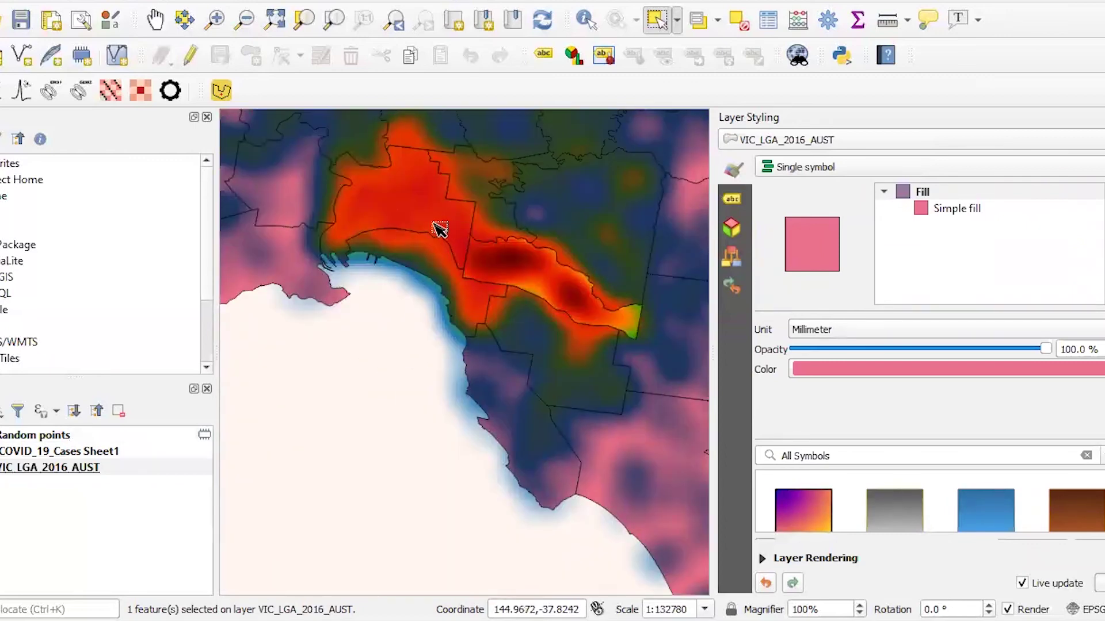
pyautogui.scroll(-1, 440, 232)
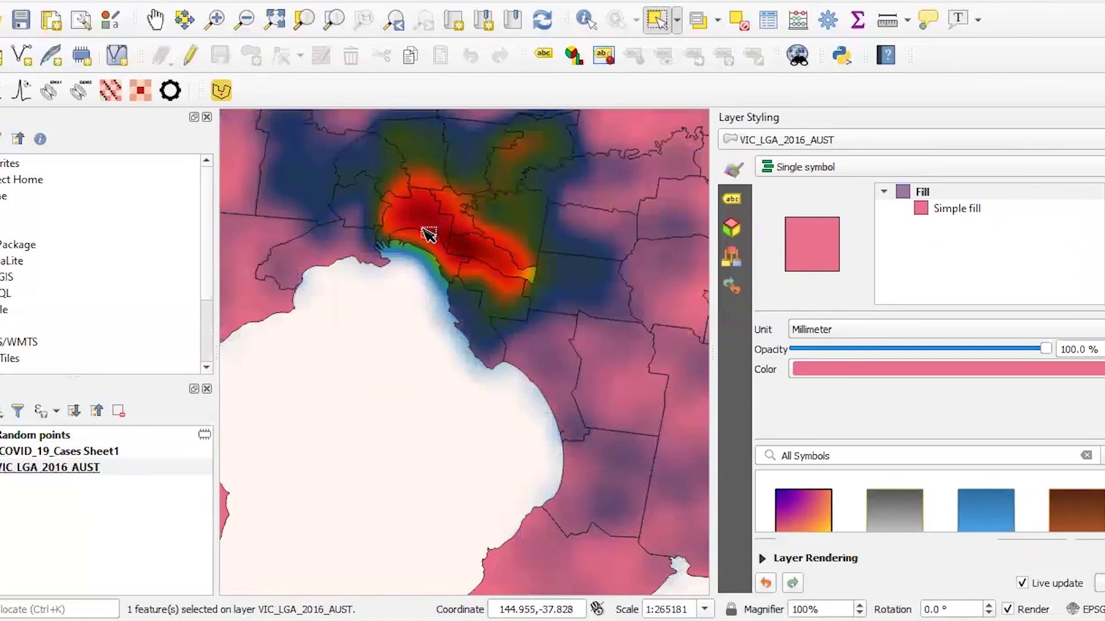